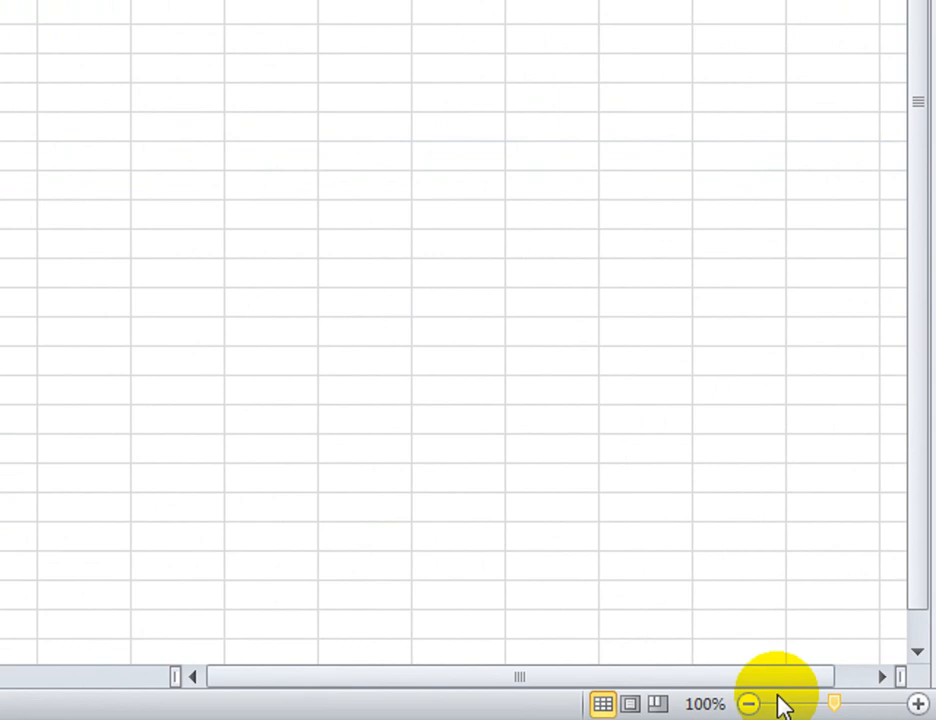
Zoom the worksheet in to 220%
{"action": "left_click", "coordinate": [916, 705]}
{"action": "left_click", "coordinate": [916, 705]}
{"action": "left_click", "coordinate": [916, 705]}
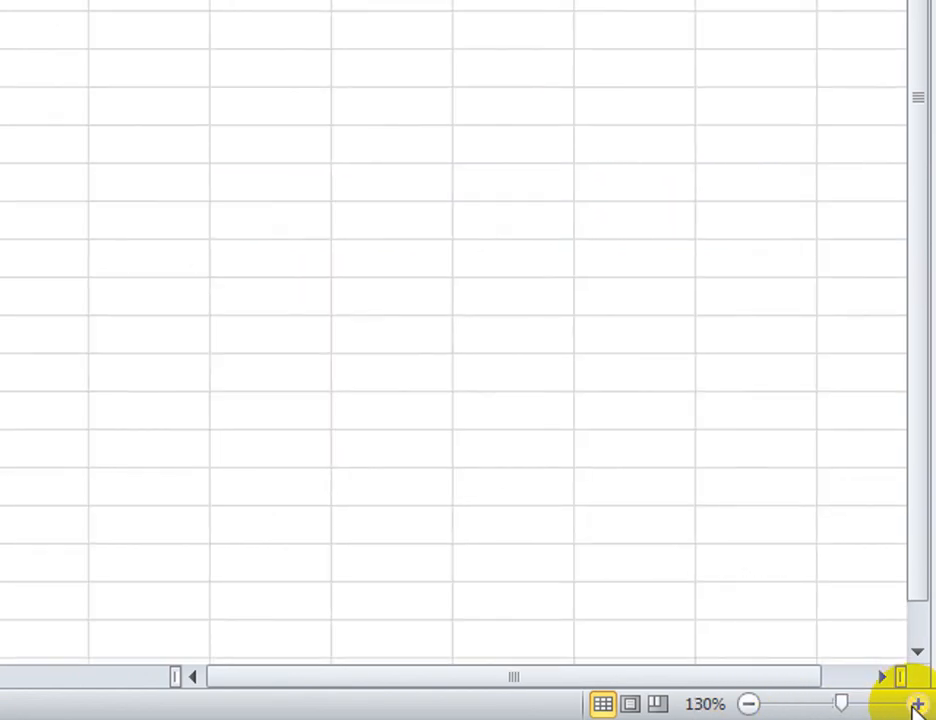
{"action": "left_click", "coordinate": [916, 705]}
{"action": "left_click", "coordinate": [916, 705]}
{"action": "left_click", "coordinate": [916, 705]}
{"action": "left_click", "coordinate": [916, 705]}
{"action": "left_click", "coordinate": [916, 705]}
{"action": "left_click", "coordinate": [916, 705]}
{"action": "left_click", "coordinate": [916, 705]}
{"action": "left_click", "coordinate": [916, 705]}
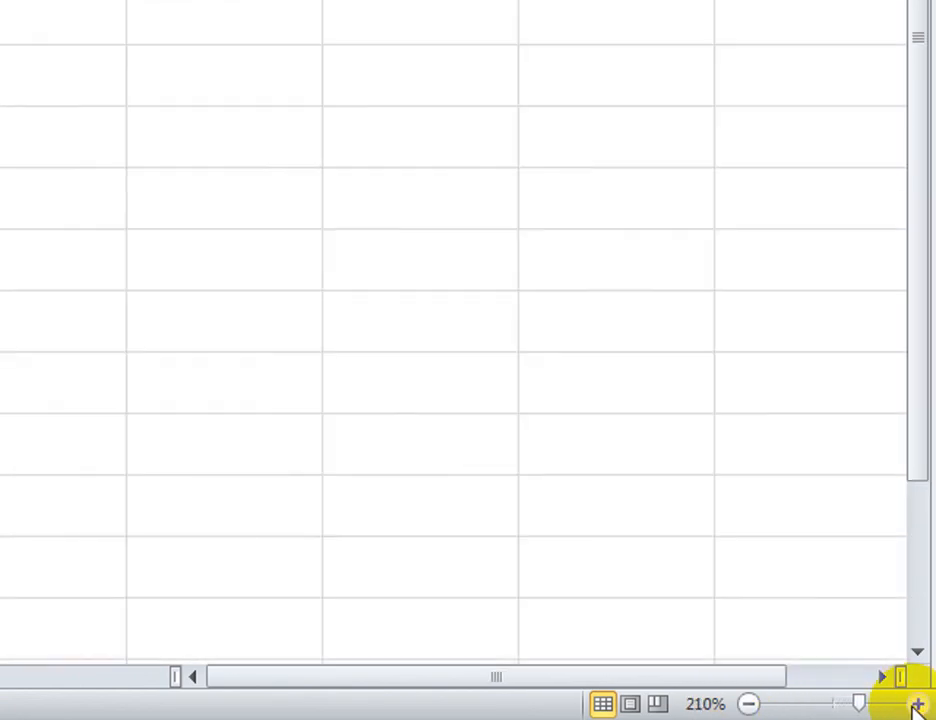
{"action": "left_click", "coordinate": [916, 705]}
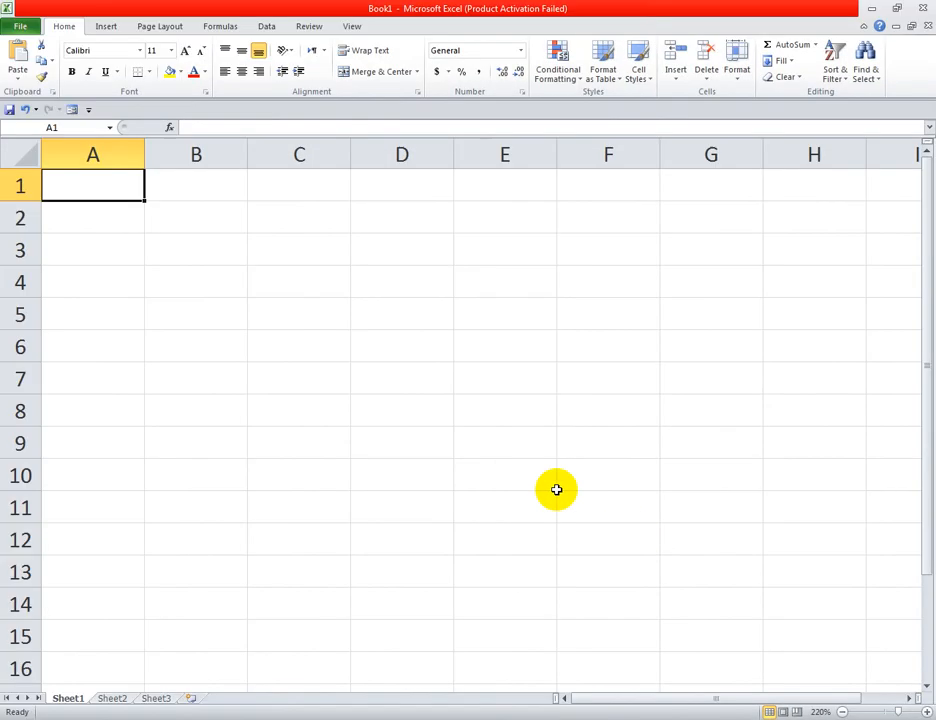
Enter the note "Ctrl+Mouse Scroll" in cell C7 and clear the cell again
{"action": "left_click", "coordinate": [292, 378]}
{"action": "type", "text": "Ct"}
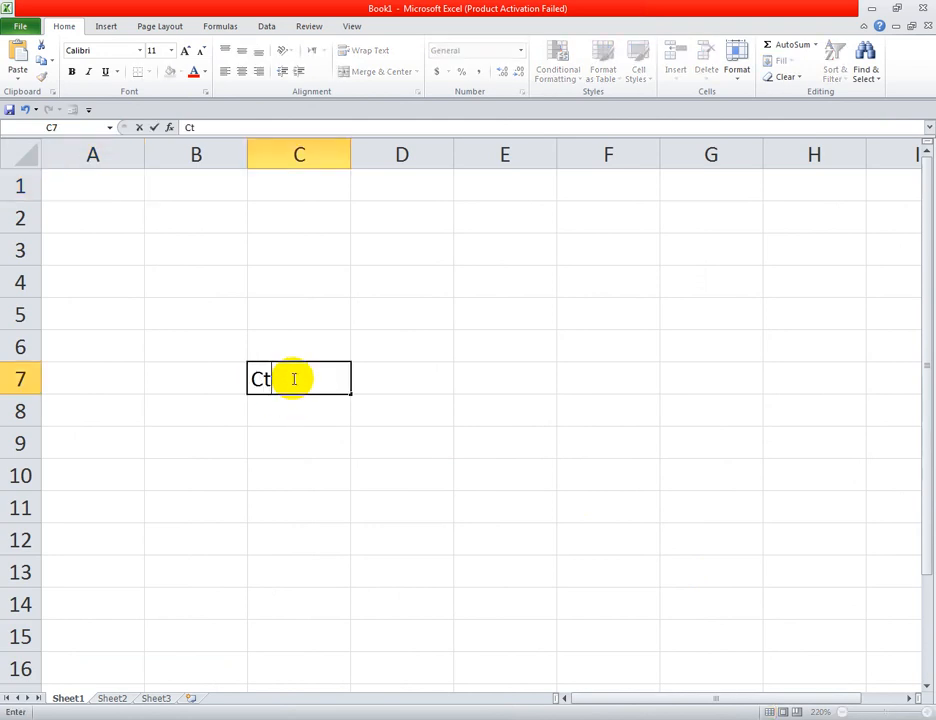
{"action": "type", "text": "rl+Mouse Sc"}
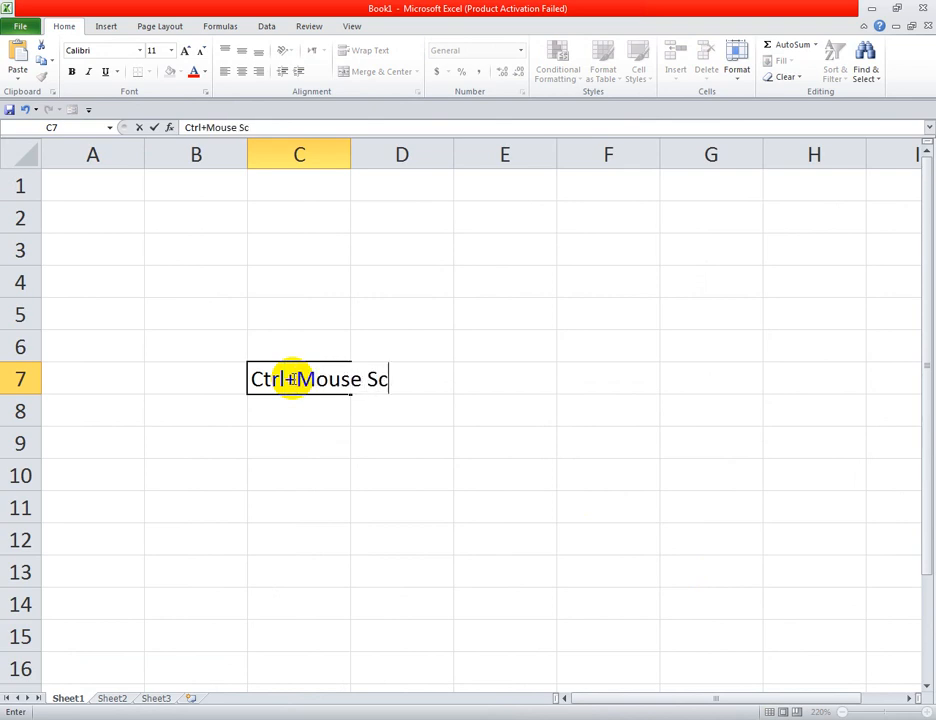
{"action": "type", "text": "roll"}
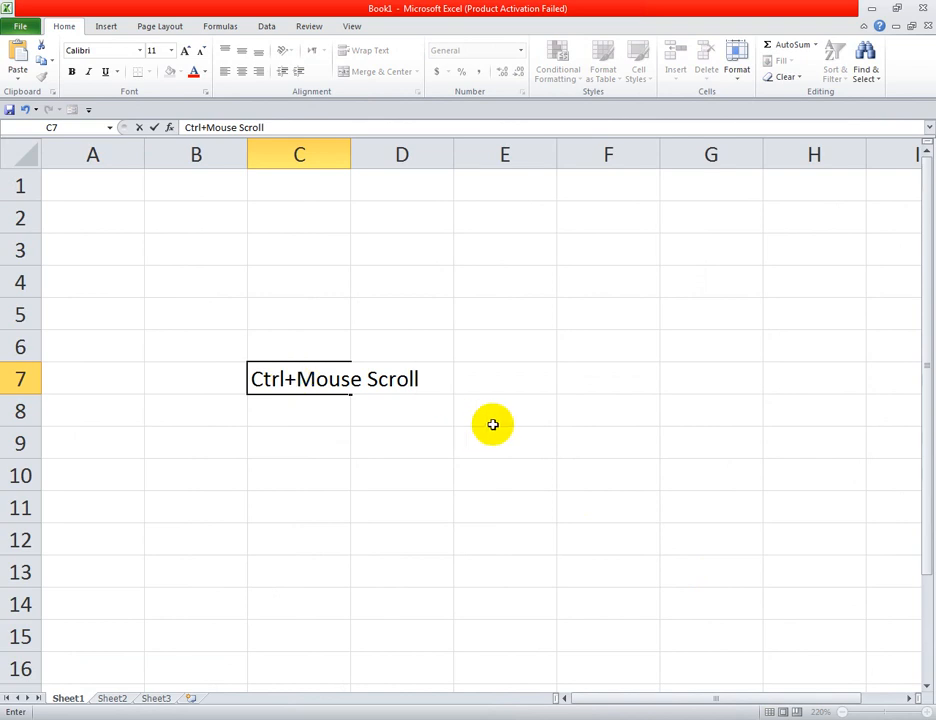
{"action": "left_click", "coordinate": [422, 405]}
{"action": "left_click", "coordinate": [299, 368]}
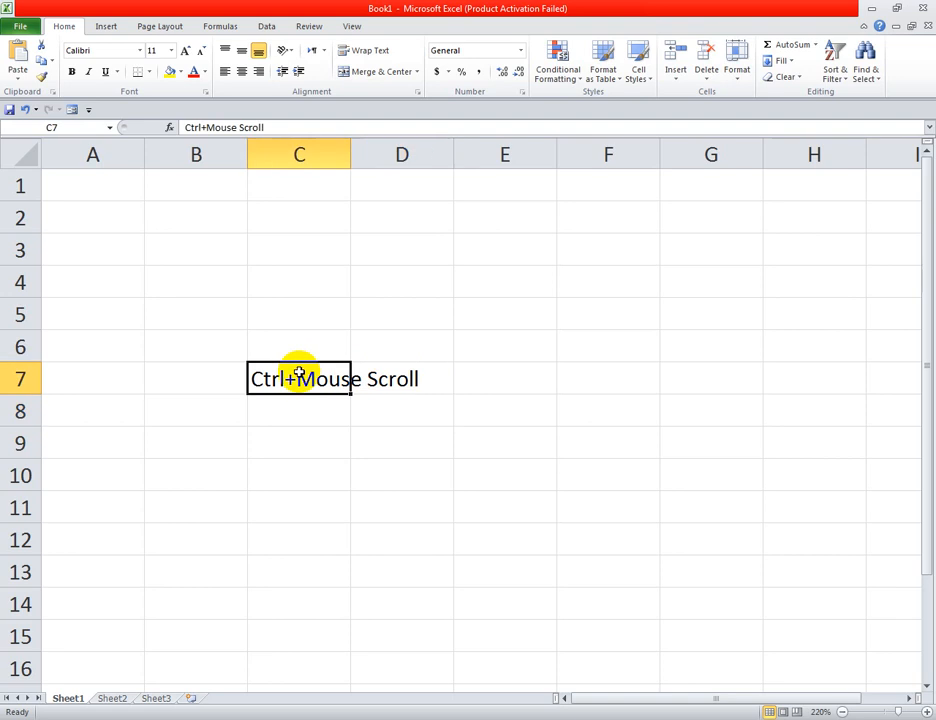
{"action": "key", "text": "Delete"}
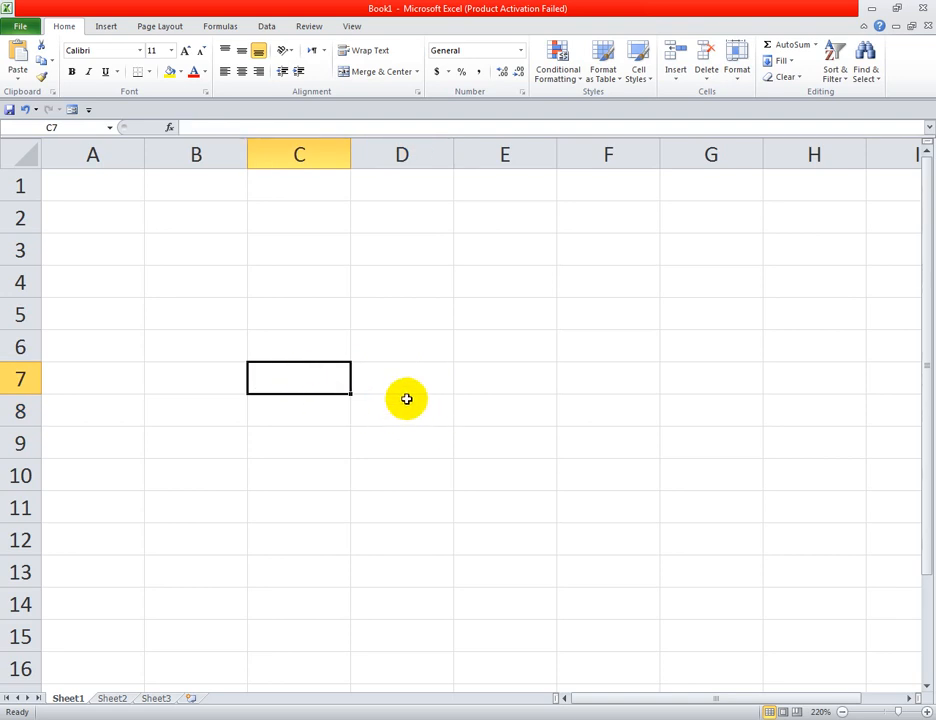
Zoom the worksheet in to 400% and back out to 280%
{"action": "scroll", "coordinate": [406, 399], "scroll_direction": "up", "scroll_amount": 12, "text": "ctrl"}
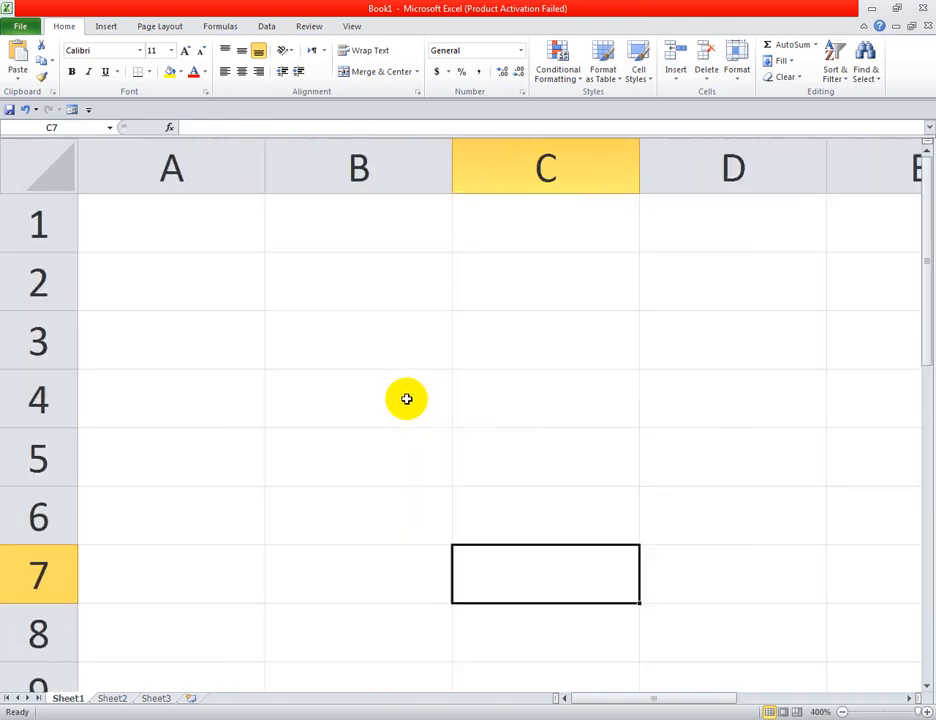
{"action": "scroll", "coordinate": [406, 399], "scroll_direction": "down", "scroll_amount": 8, "text": "ctrl"}
{"action": "scroll", "coordinate": [406, 399], "scroll_direction": "down", "scroll_amount": 5, "text": "ctrl"}
{"action": "scroll", "coordinate": [406, 397], "scroll_direction": "up", "scroll_amount": 5, "text": "ctrl"}
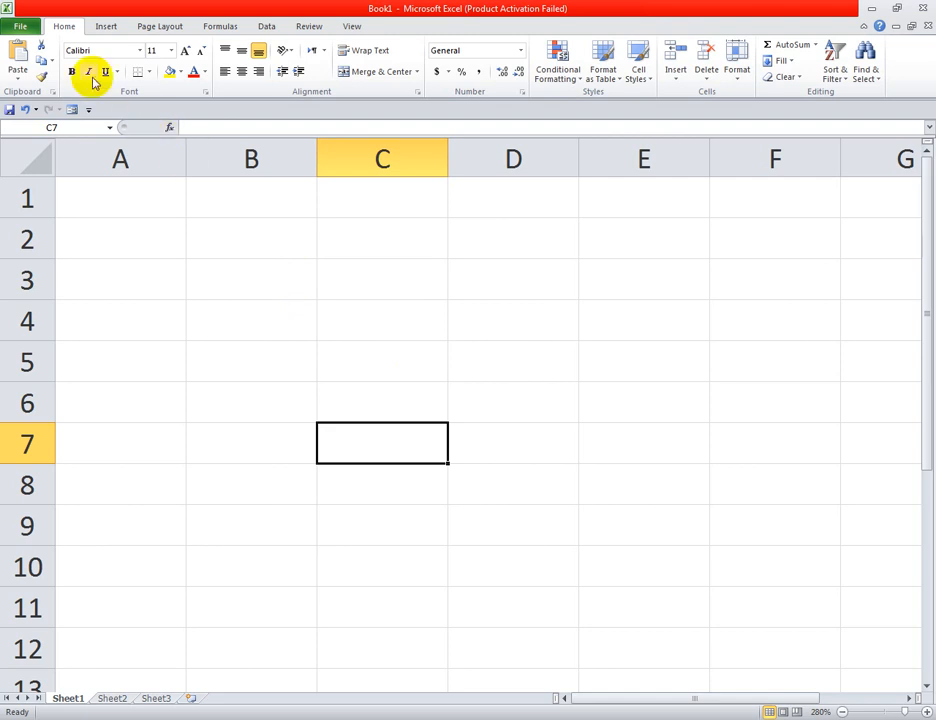
View the workbook's Info page and return to the worksheet
{"action": "left_click", "coordinate": [22, 27]}
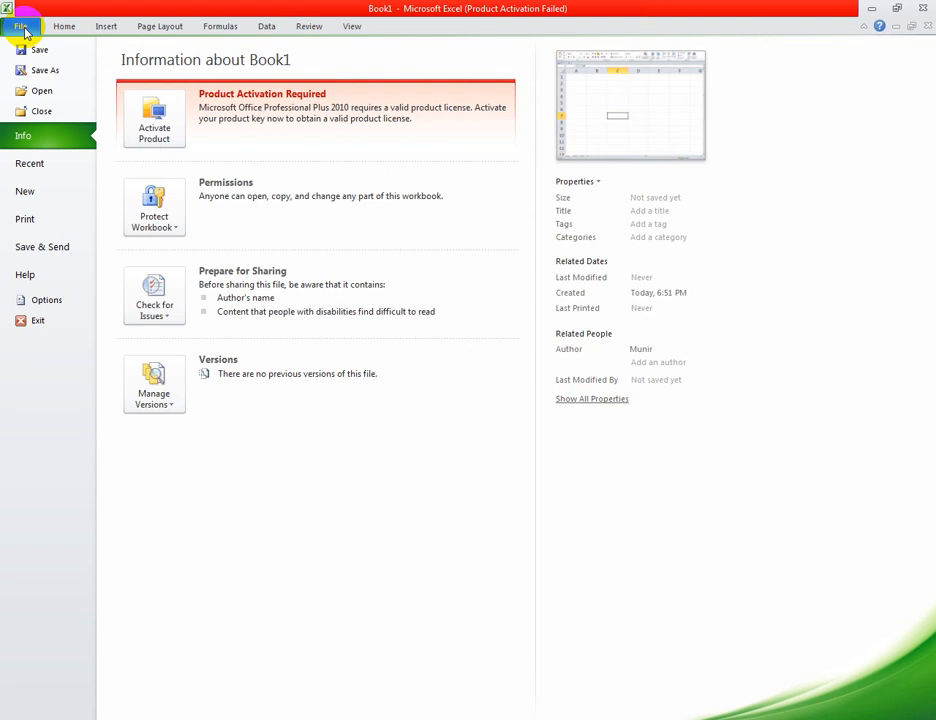
{"action": "left_click", "coordinate": [59, 28]}
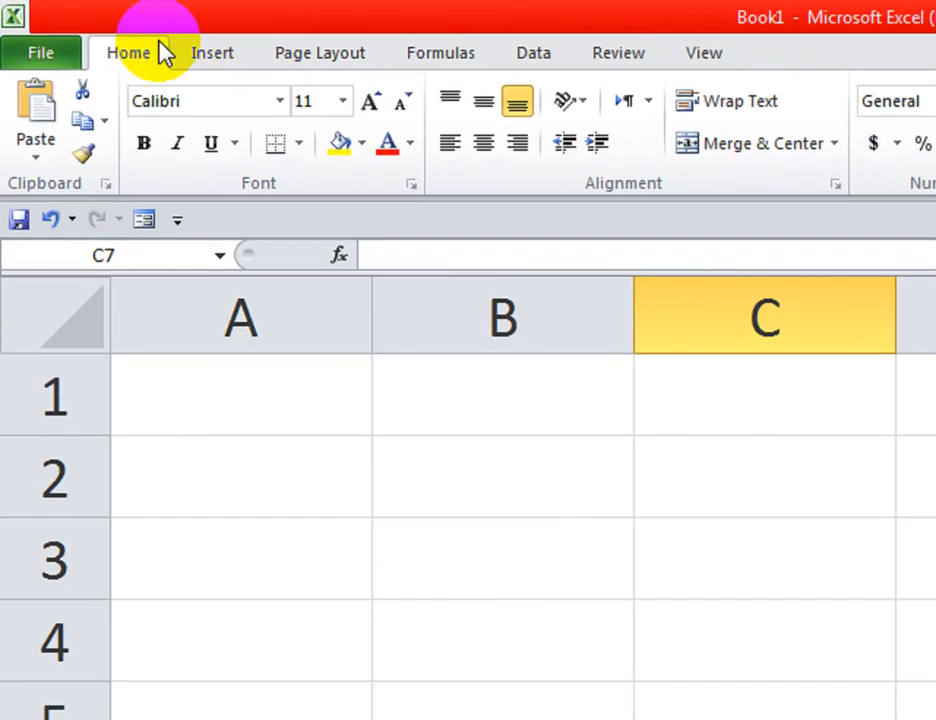
{"action": "left_click", "coordinate": [21, 28]}
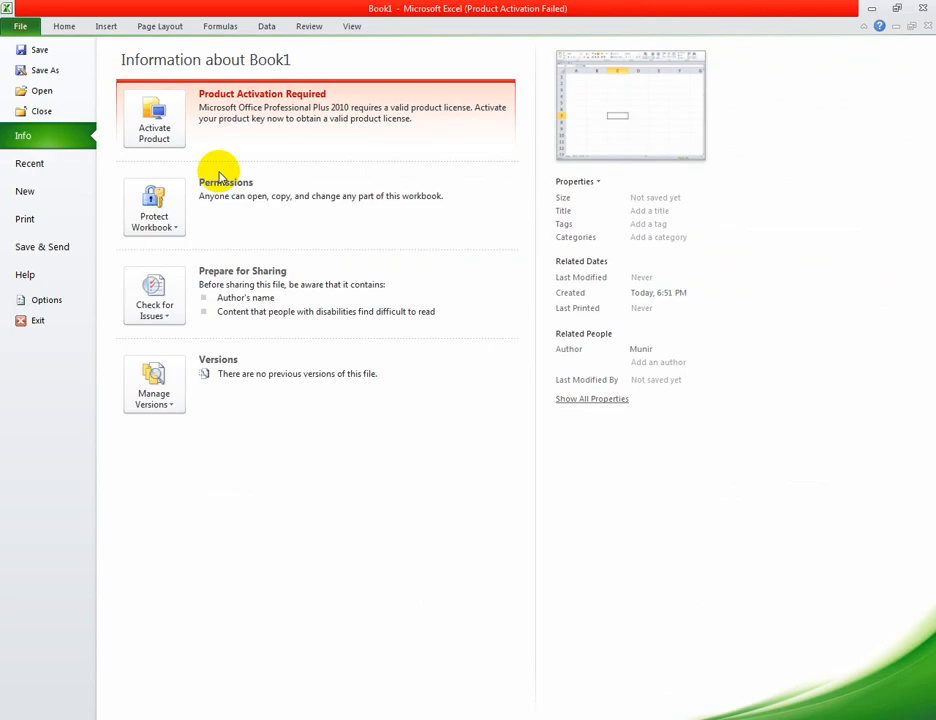
{"action": "key", "text": "Escape"}
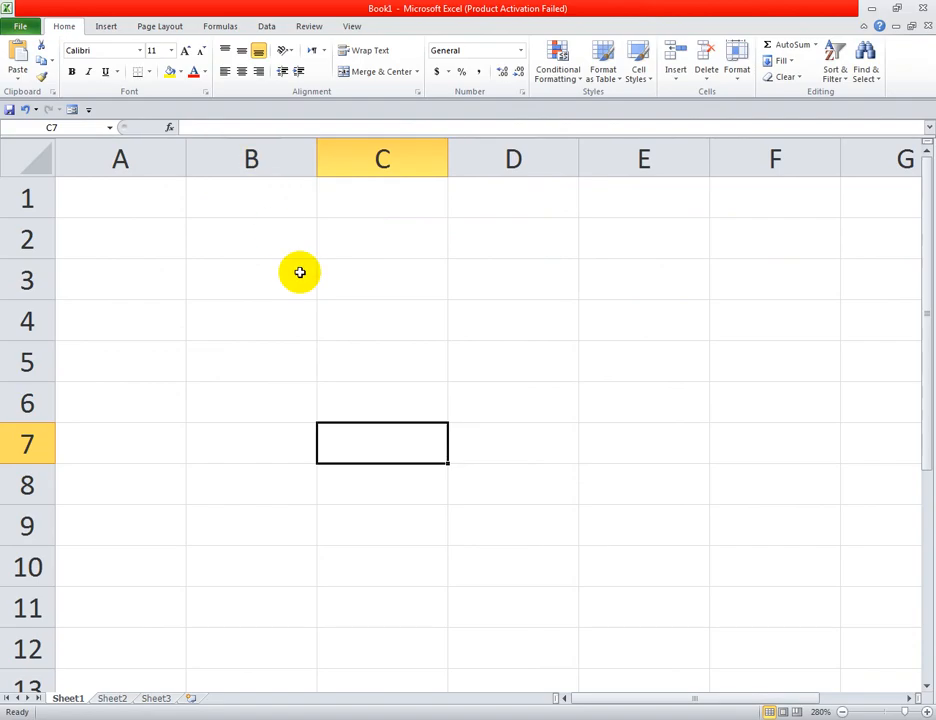
Enter the column headings Name in cell B3 and Marks in cell C3
{"action": "left_click", "coordinate": [284, 278]}
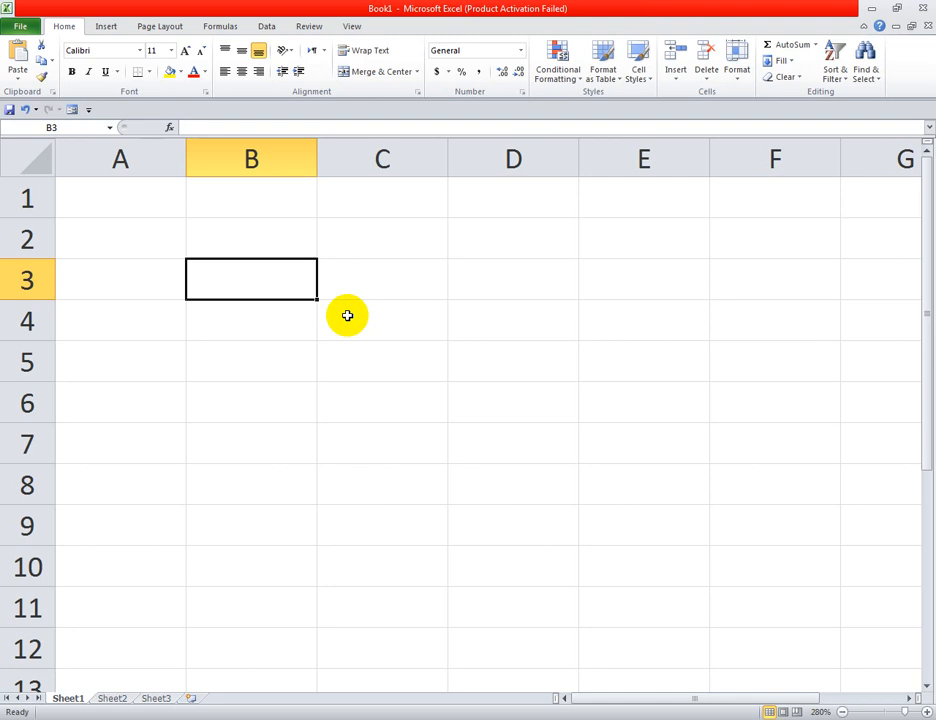
{"action": "type", "text": "Name"}
{"action": "key", "text": "Tab"}
{"action": "type", "text": "Marks"}
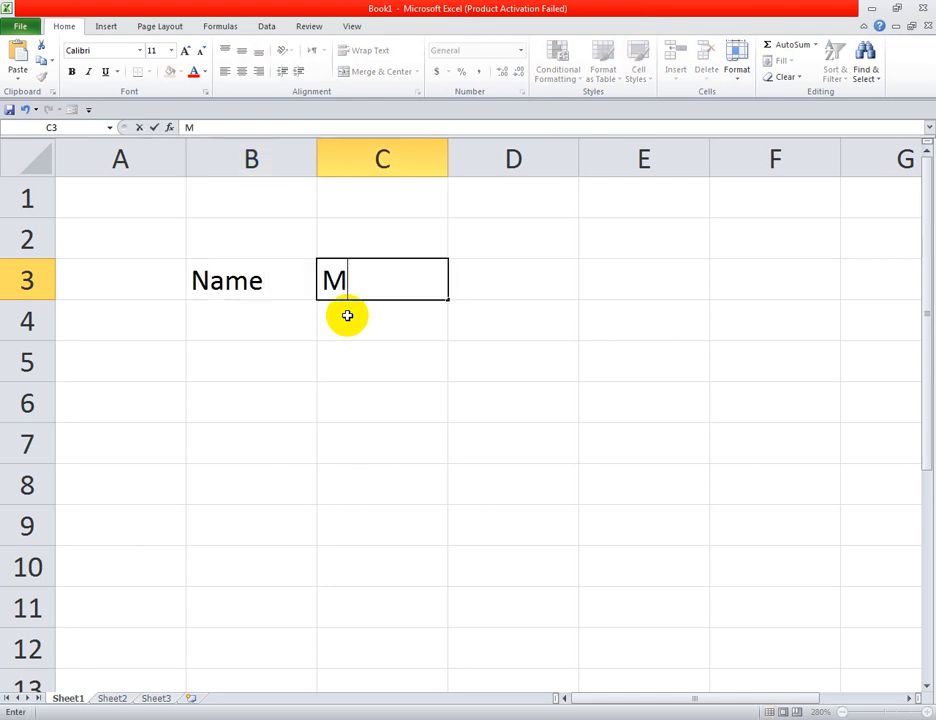
{"action": "key", "text": "Return"}
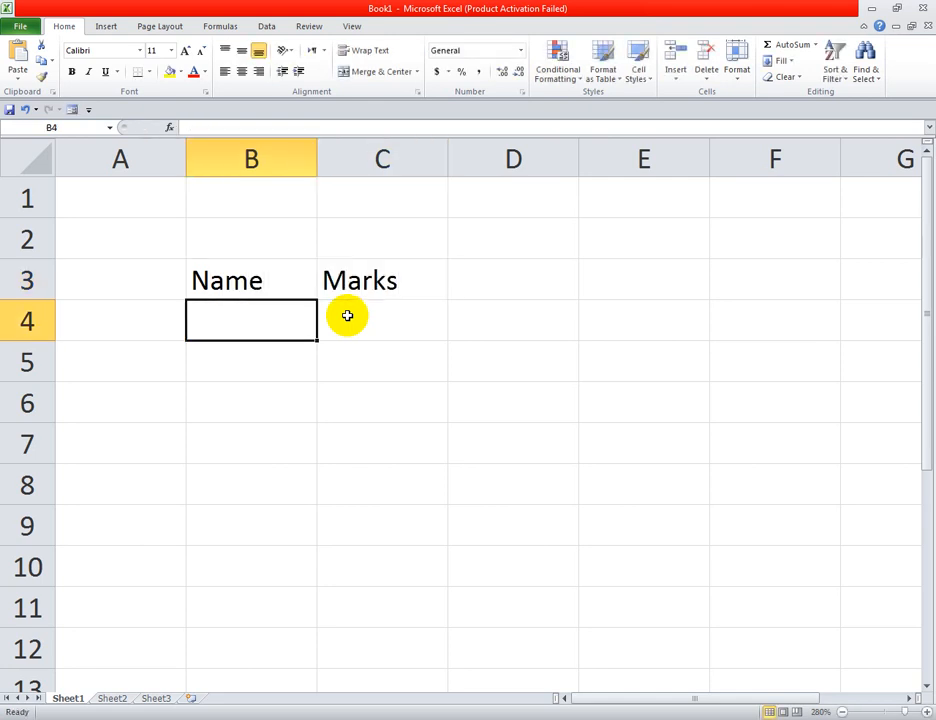
Enter the first student's name in cell B4 and the mark 25 in cell C4
{"action": "type", "text": "Ali"}
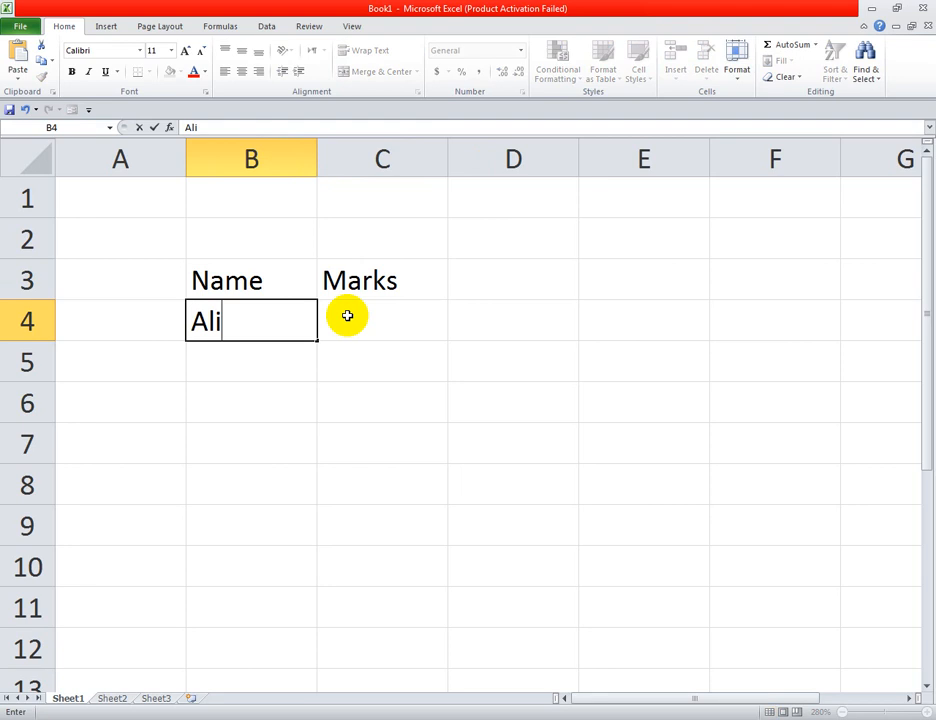
{"action": "key", "text": "Tab"}
{"action": "type", "text": "25"}
{"action": "key", "text": "Return"}
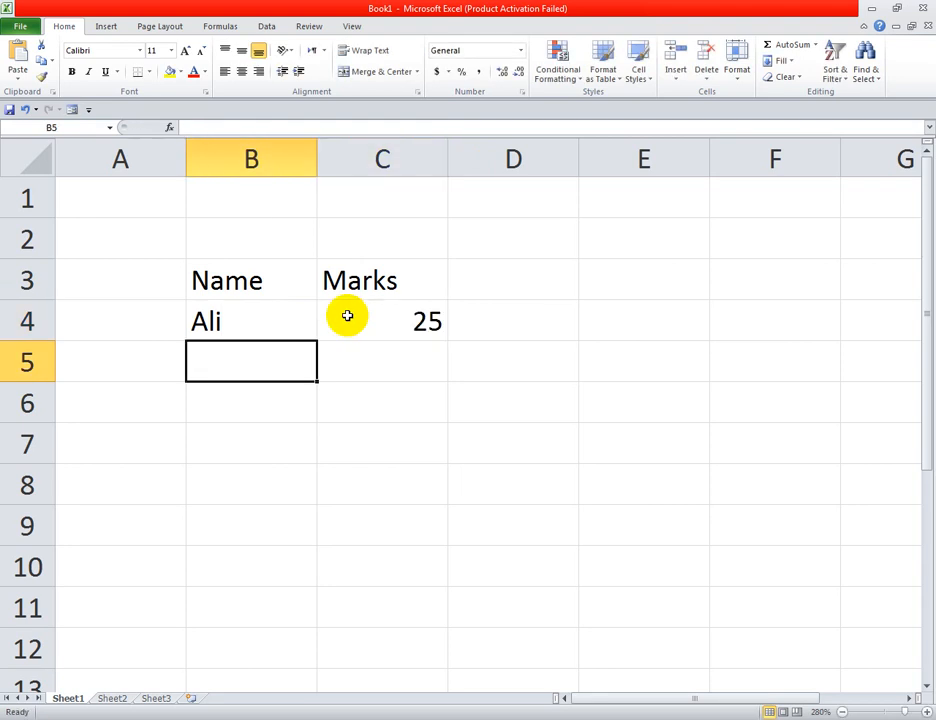
Enter the second student's name in cell B5 and the mark 69 in cell C5
{"action": "type", "text": "Jameel"}
{"action": "key", "text": "Tab"}
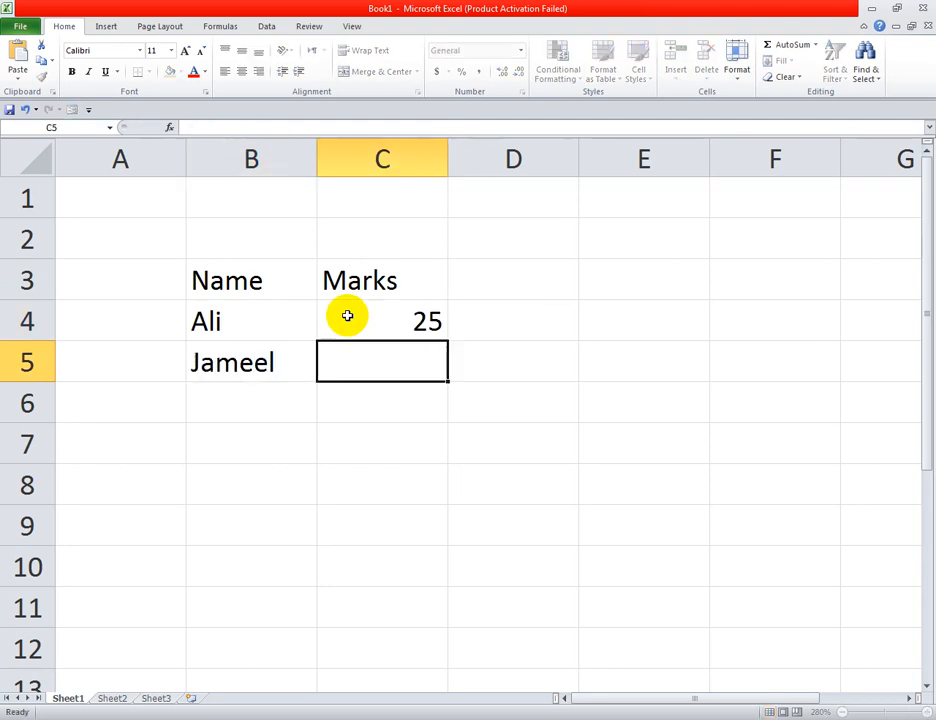
{"action": "type", "text": "69"}
{"action": "key", "text": "Tab"}
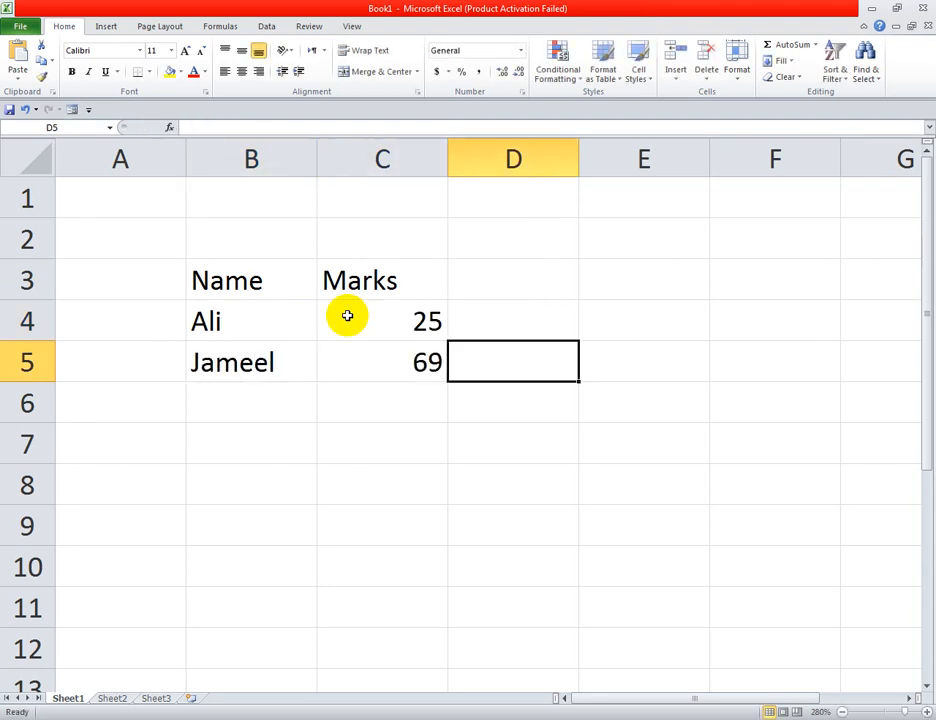
{"action": "key", "text": "Return"}
Enter the third student's name in cell B6 and the mark 98 in cell C6
{"action": "type", "text": "Khalid"}
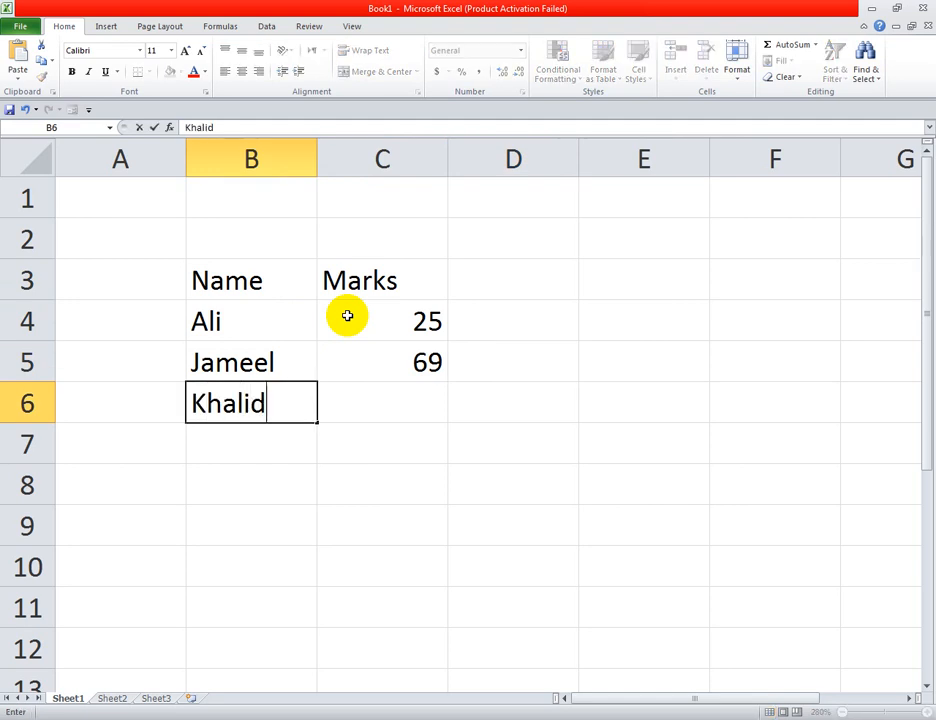
{"action": "key", "text": "Tab"}
{"action": "type", "text": "98"}
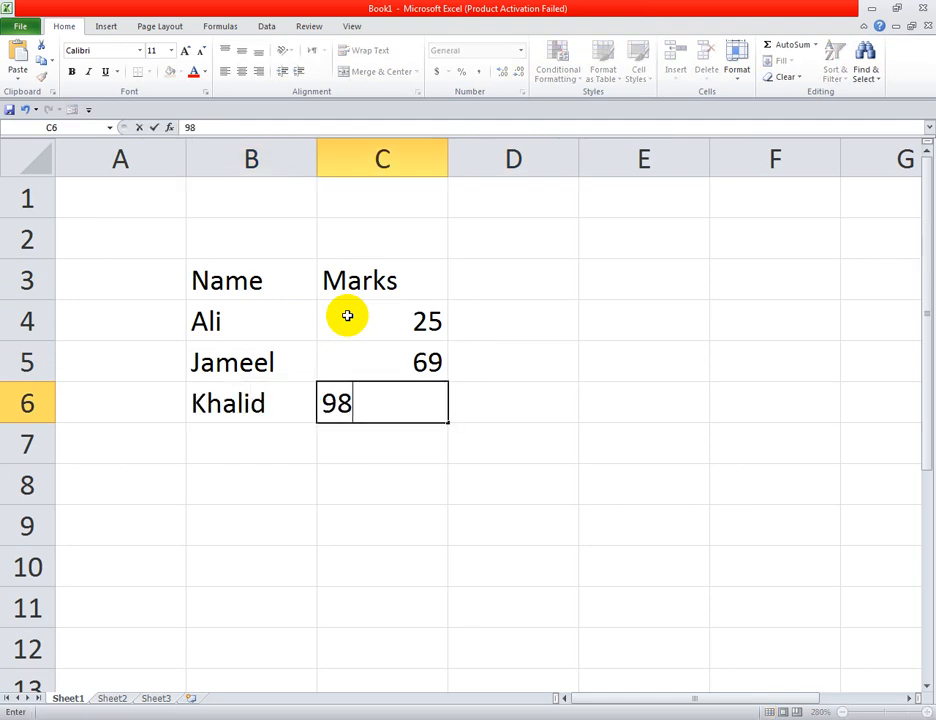
{"action": "key", "text": "Return"}
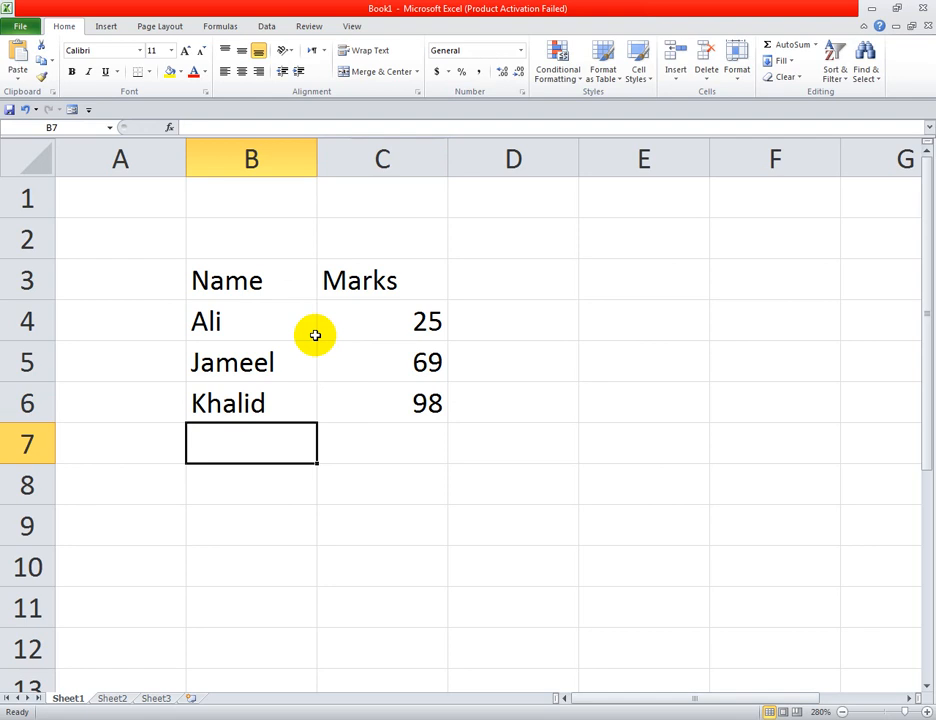
Start saving the new workbook and choose the Desktop as its save location
{"action": "key", "text": "ctrl+s"}
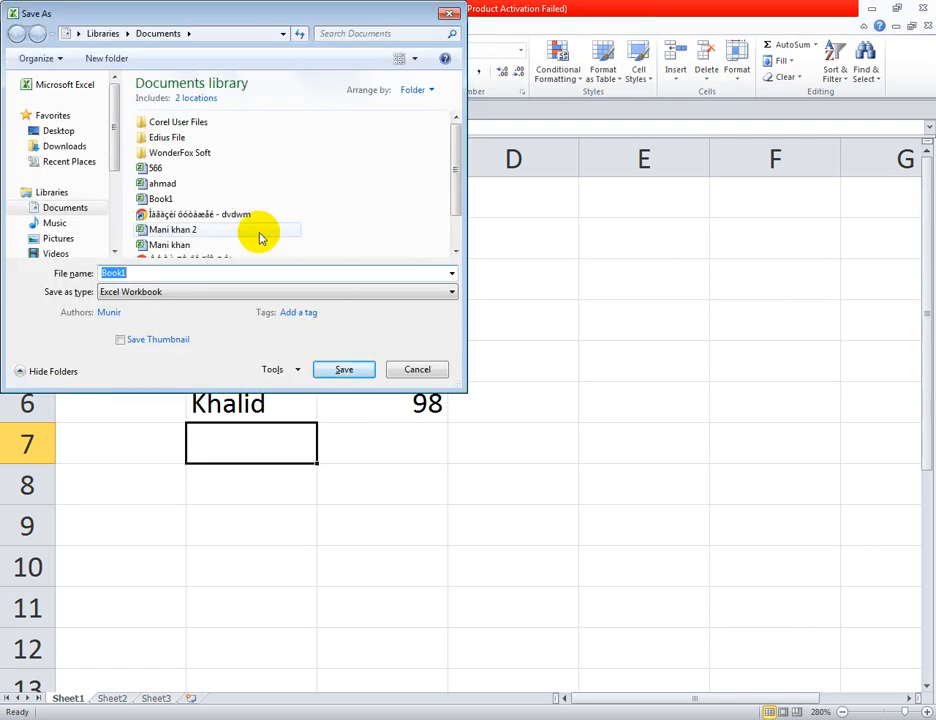
{"action": "key", "text": "Escape"}
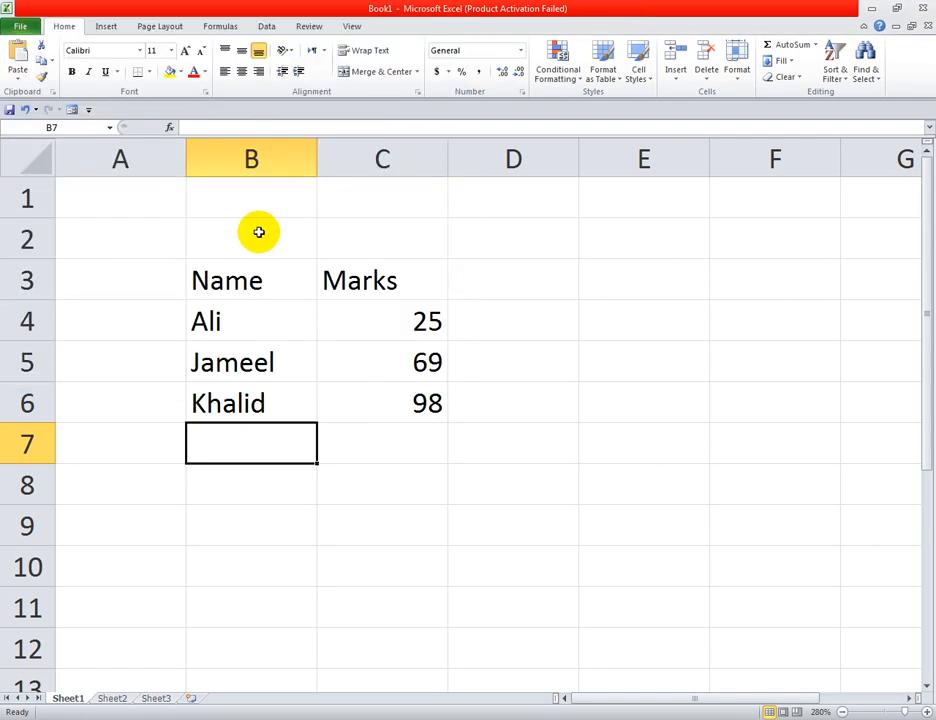
{"action": "left_click", "coordinate": [18, 27]}
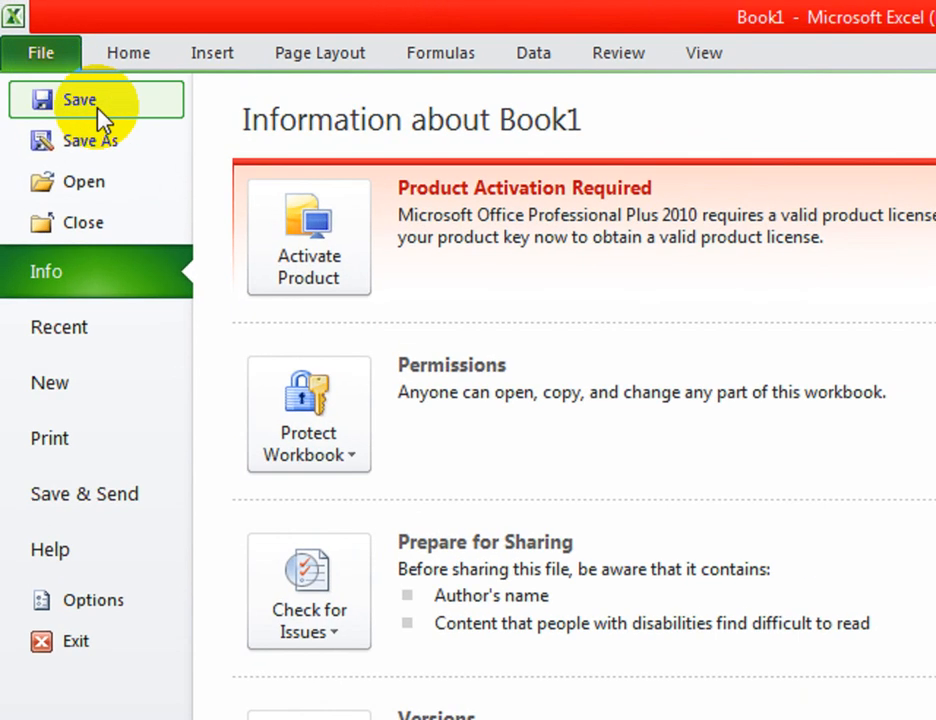
{"action": "left_click", "coordinate": [47, 54]}
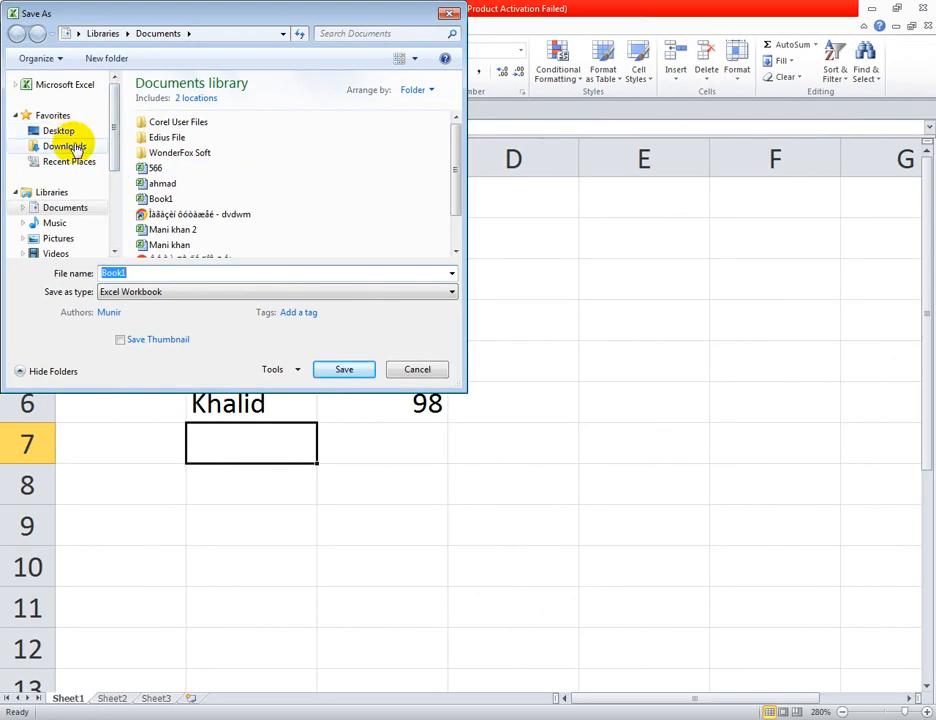
{"action": "left_click", "coordinate": [115, 176]}
{"action": "left_click_drag", "start_coordinate": [115, 176], "coordinate": [118, 198]}
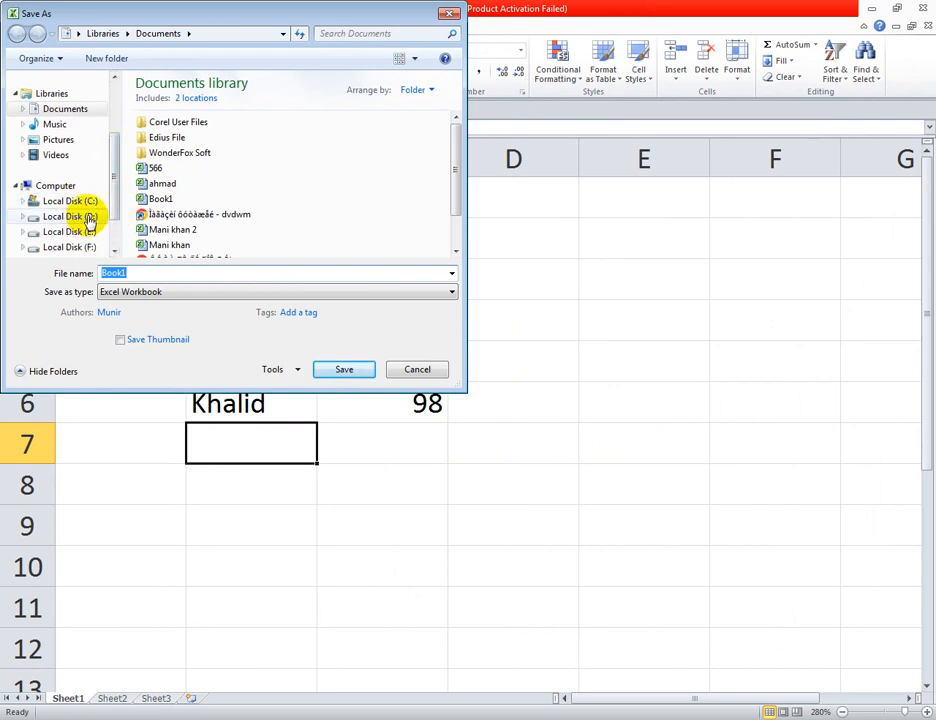
{"action": "scroll", "coordinate": [105, 170], "scroll_direction": "up", "scroll_amount": 3}
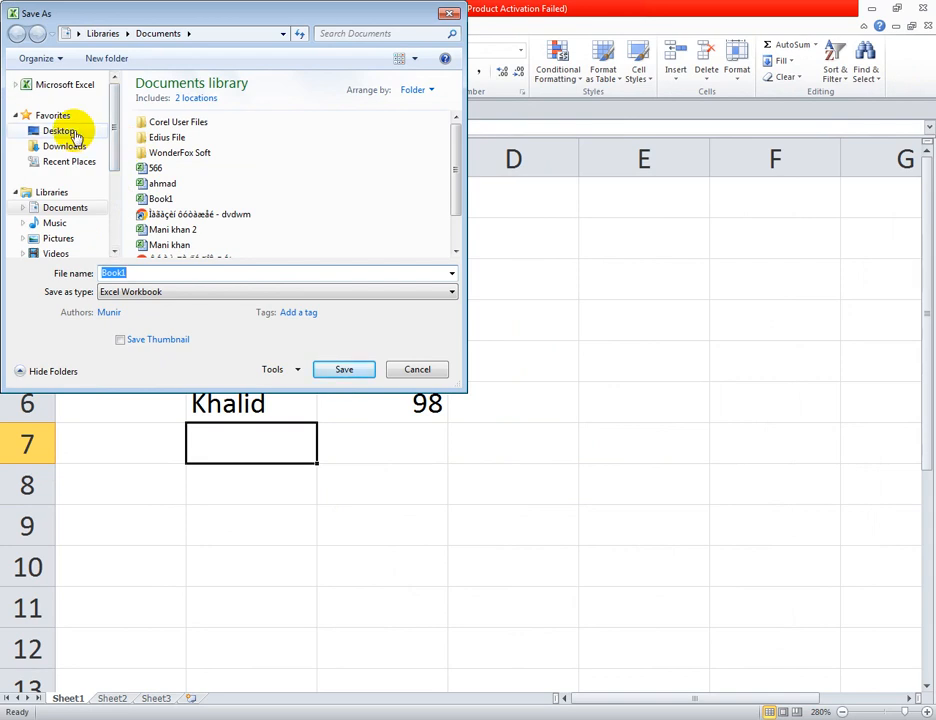
{"action": "left_click", "coordinate": [73, 132]}
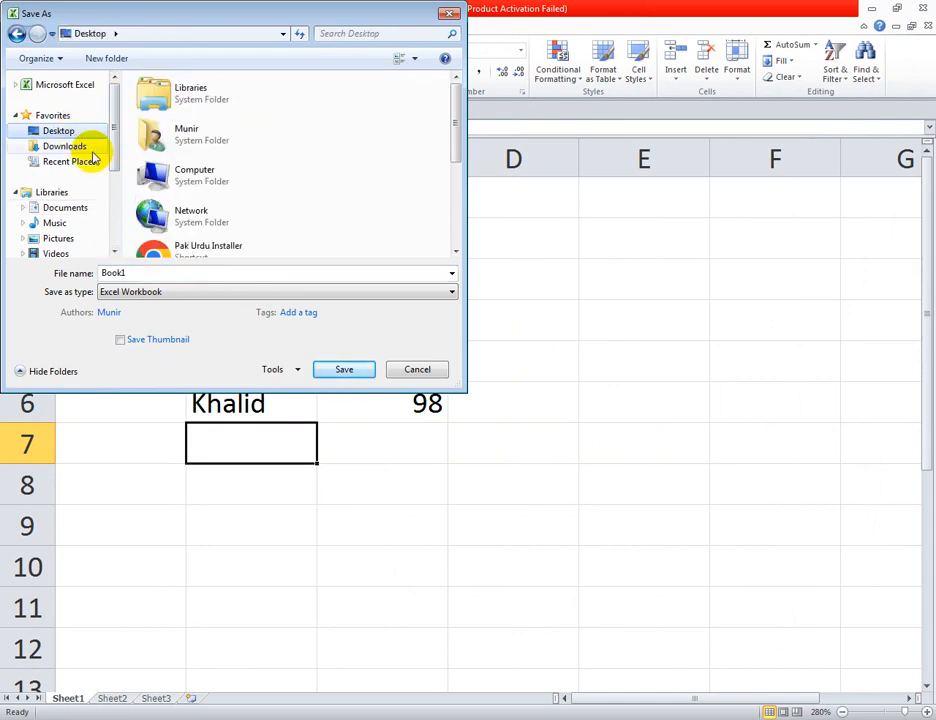
Name the workbook "Student List" and save it as an Excel Workbook
{"action": "double_click", "coordinate": [181, 272]}
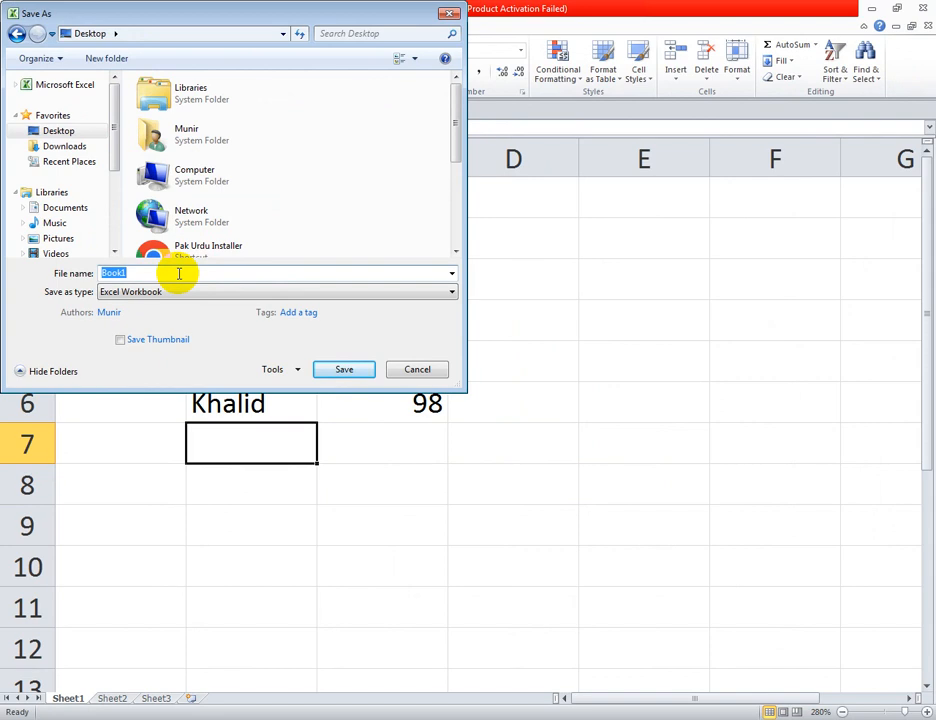
{"action": "type", "text": "Student "}
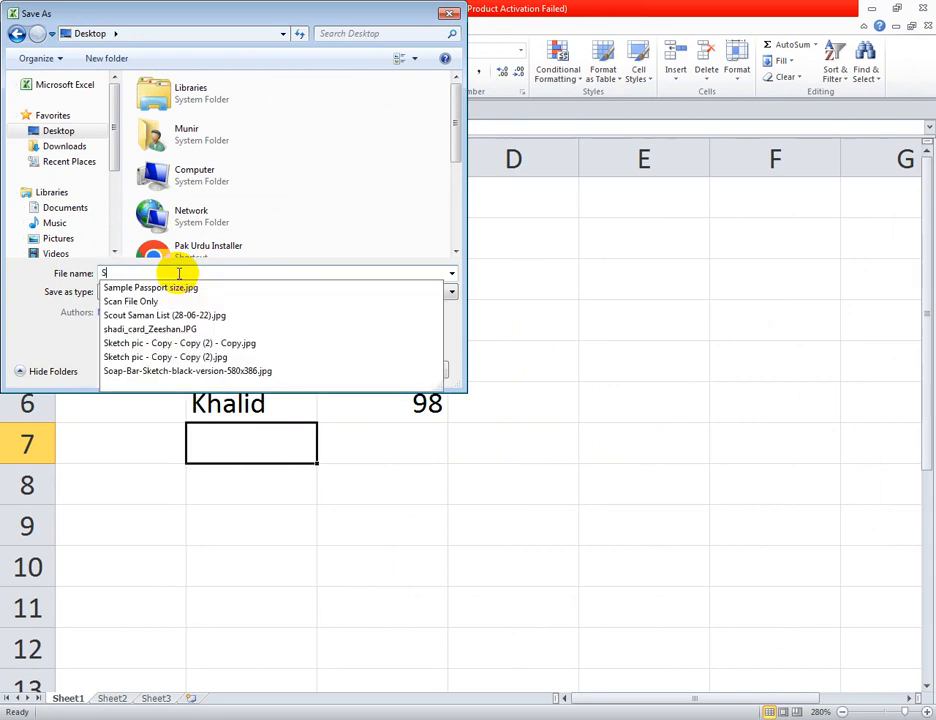
{"action": "type", "text": "List"}
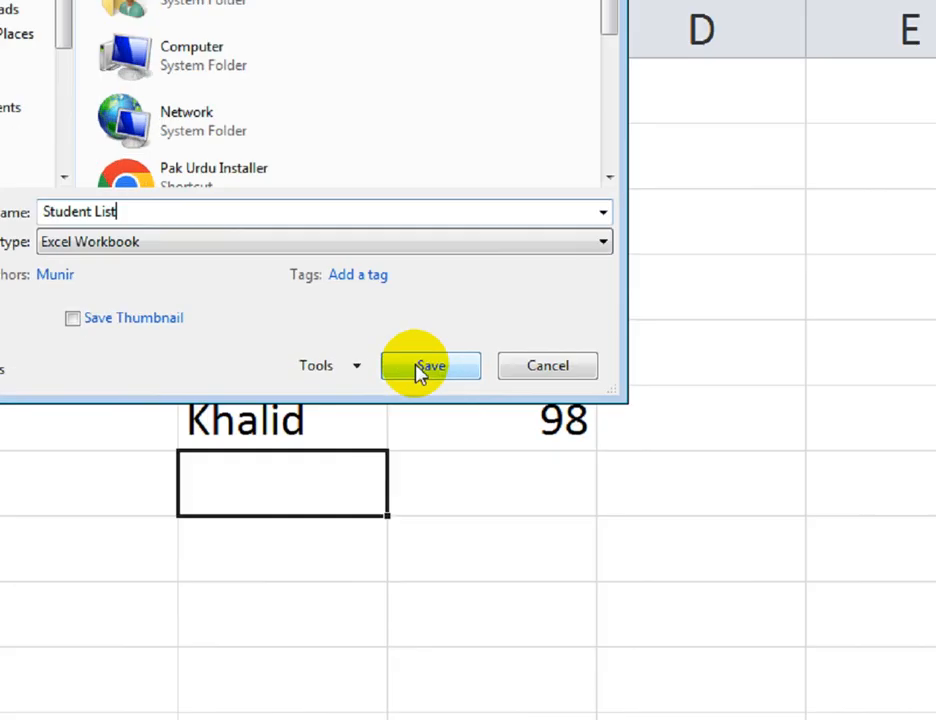
{"action": "left_click", "coordinate": [342, 370]}
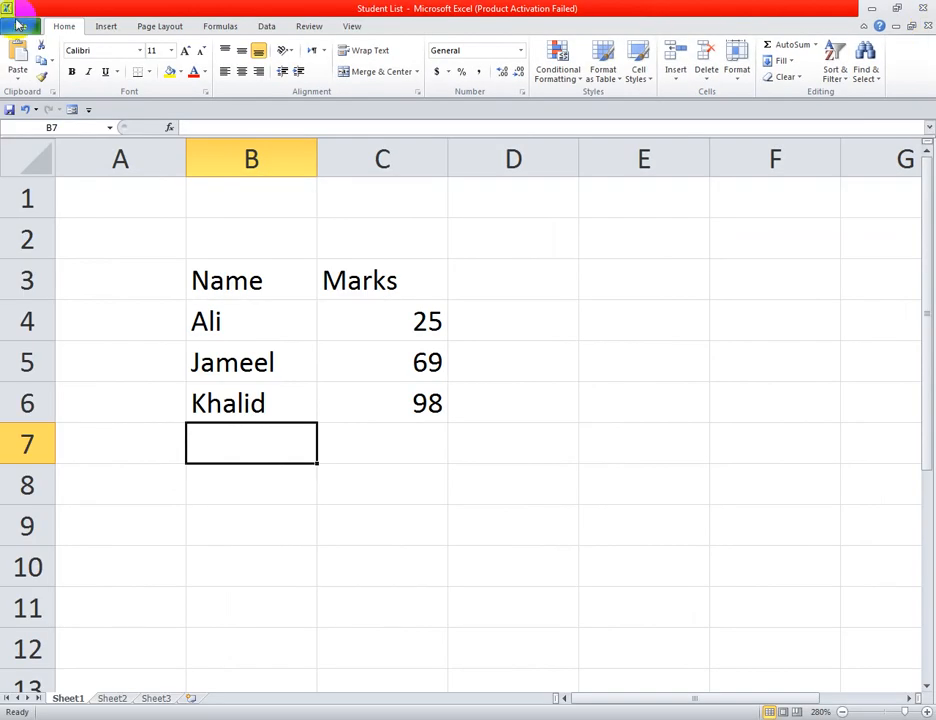
Close the Student List workbook and reopen it from the Desktop
{"action": "left_click", "coordinate": [19, 26]}
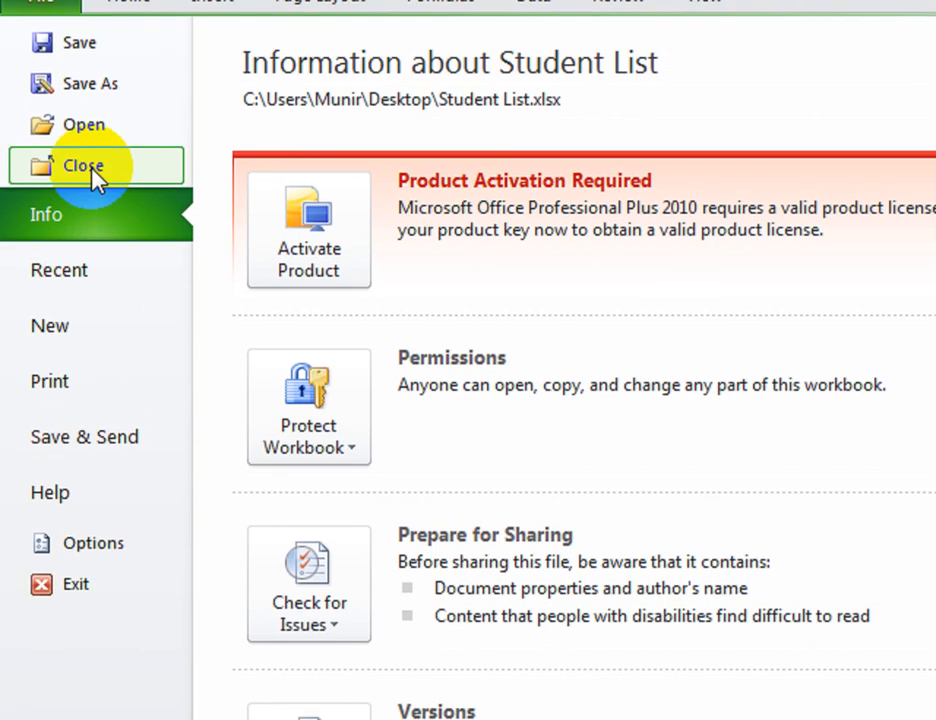
{"action": "left_click", "coordinate": [92, 183]}
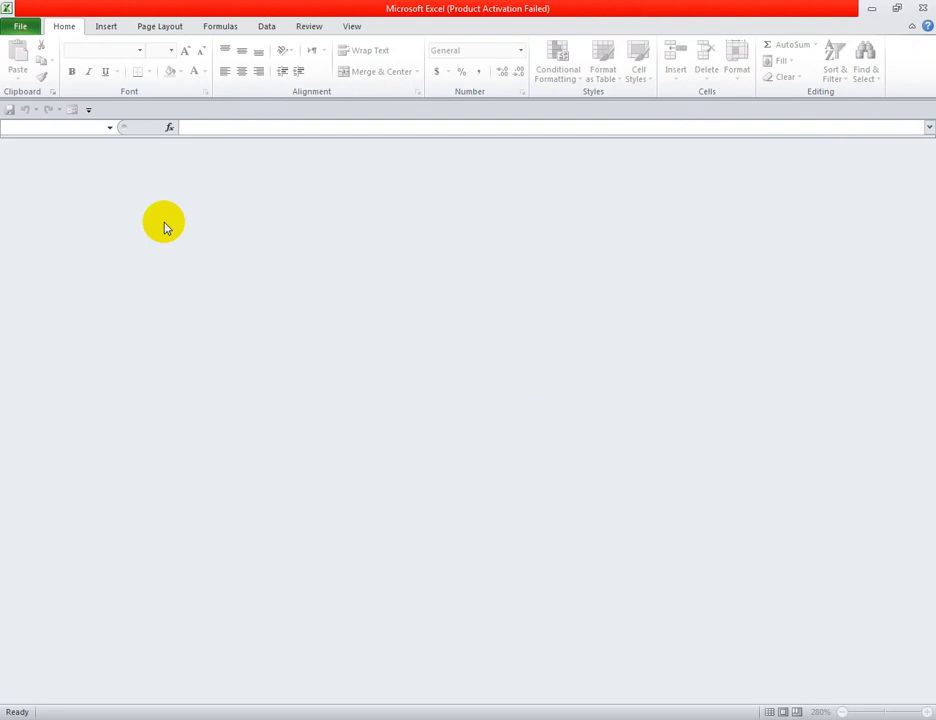
{"action": "left_click", "coordinate": [21, 27]}
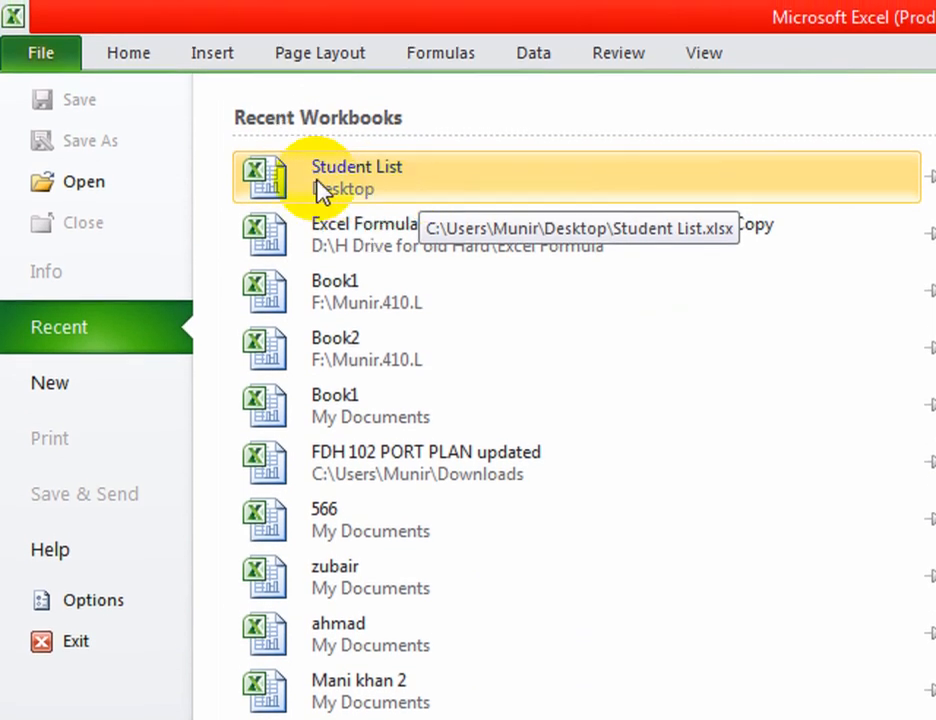
{"action": "left_click", "coordinate": [125, 190]}
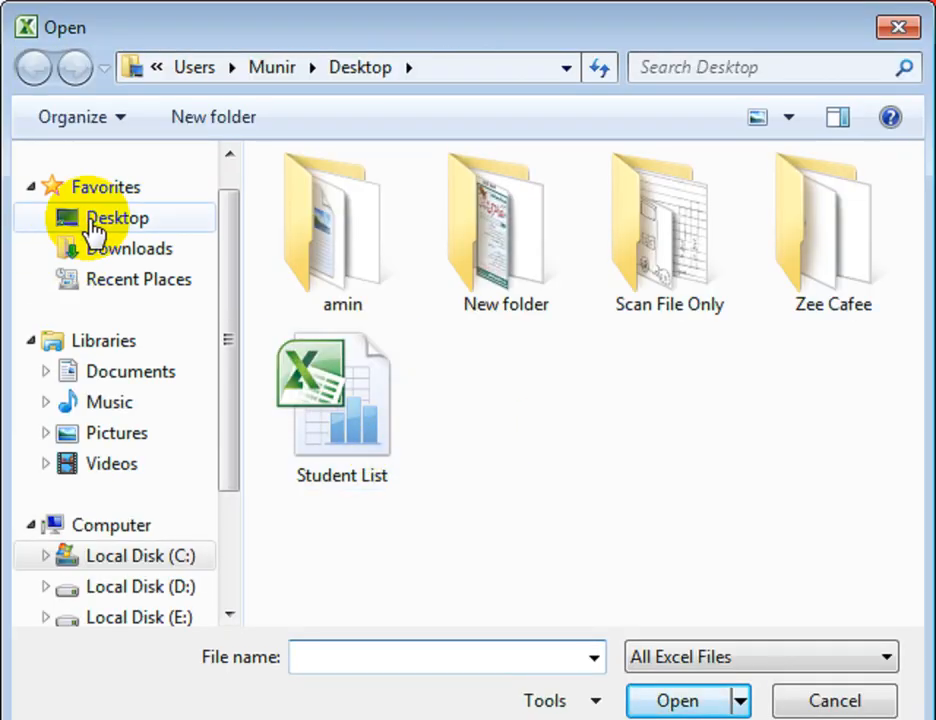
{"action": "left_click", "coordinate": [98, 220]}
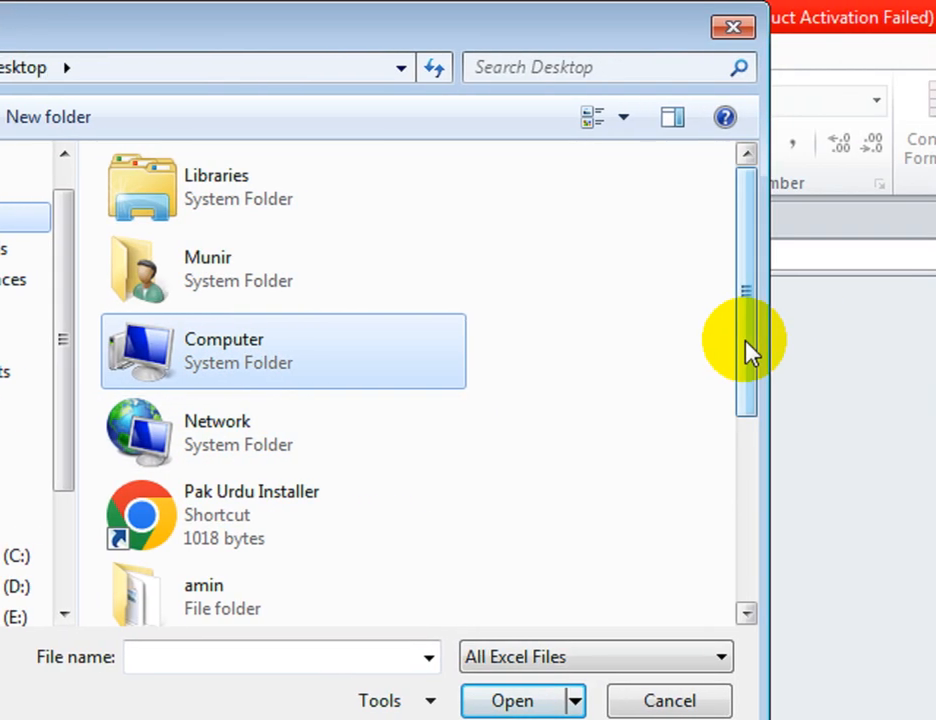
{"action": "left_click_drag", "start_coordinate": [874, 353], "coordinate": [863, 530]}
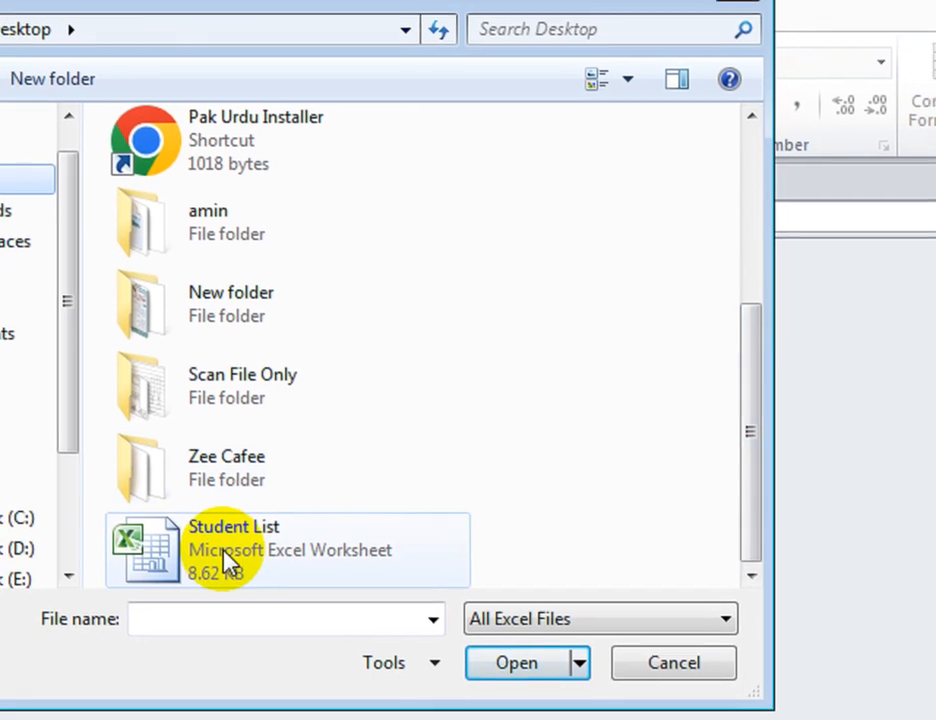
{"action": "left_click", "coordinate": [190, 598]}
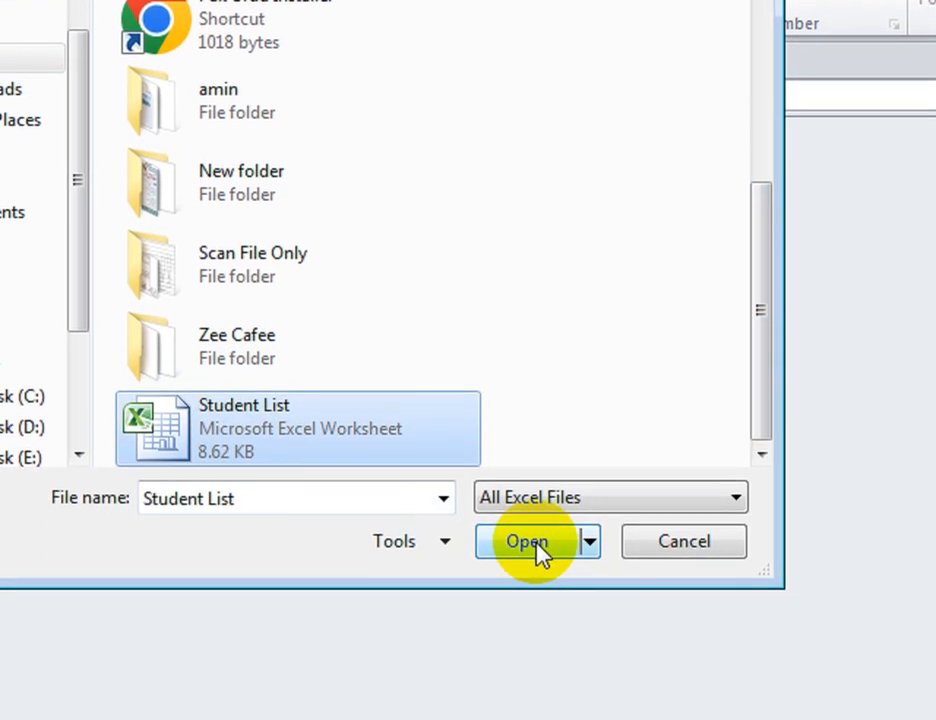
{"action": "left_click", "coordinate": [530, 560]}
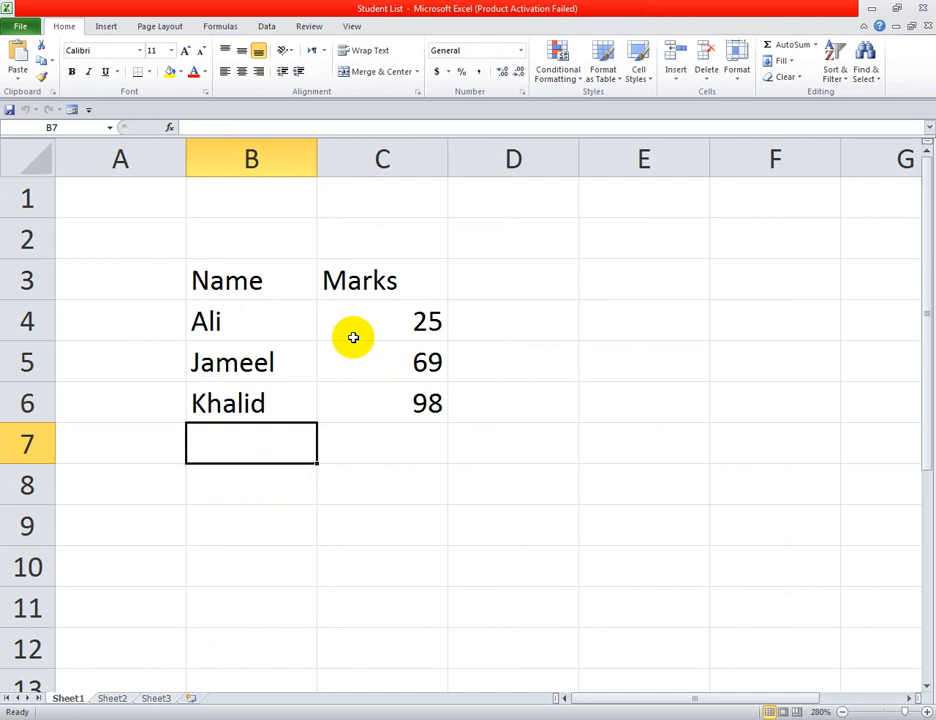
Apply All Borders to the whole table in cells B3:C6
{"action": "left_click_drag", "start_coordinate": [236, 278], "coordinate": [349, 282]}
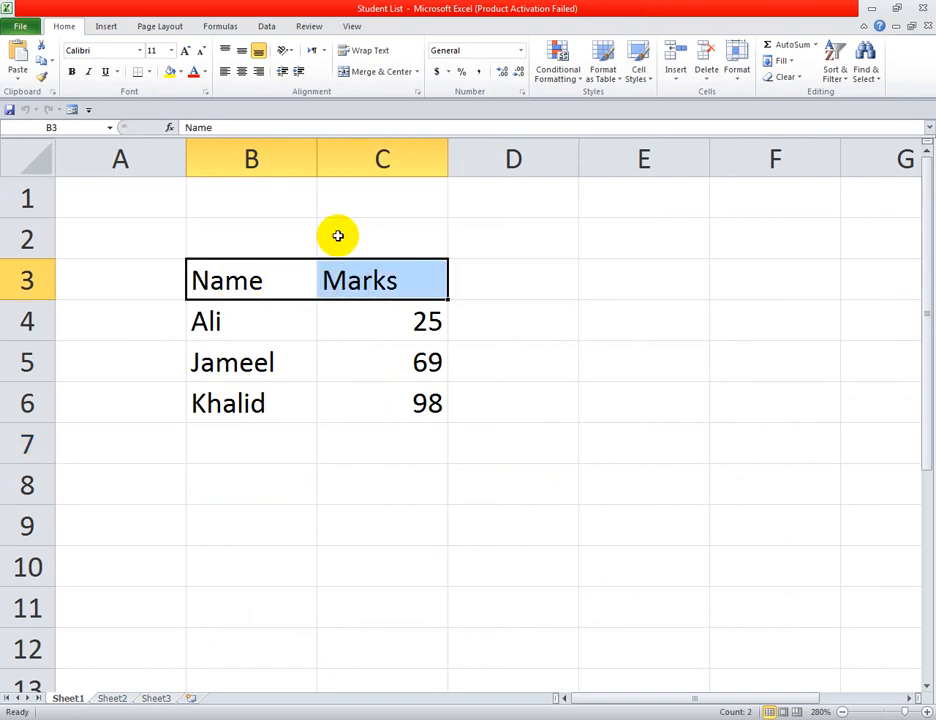
{"action": "left_click", "coordinate": [256, 282]}
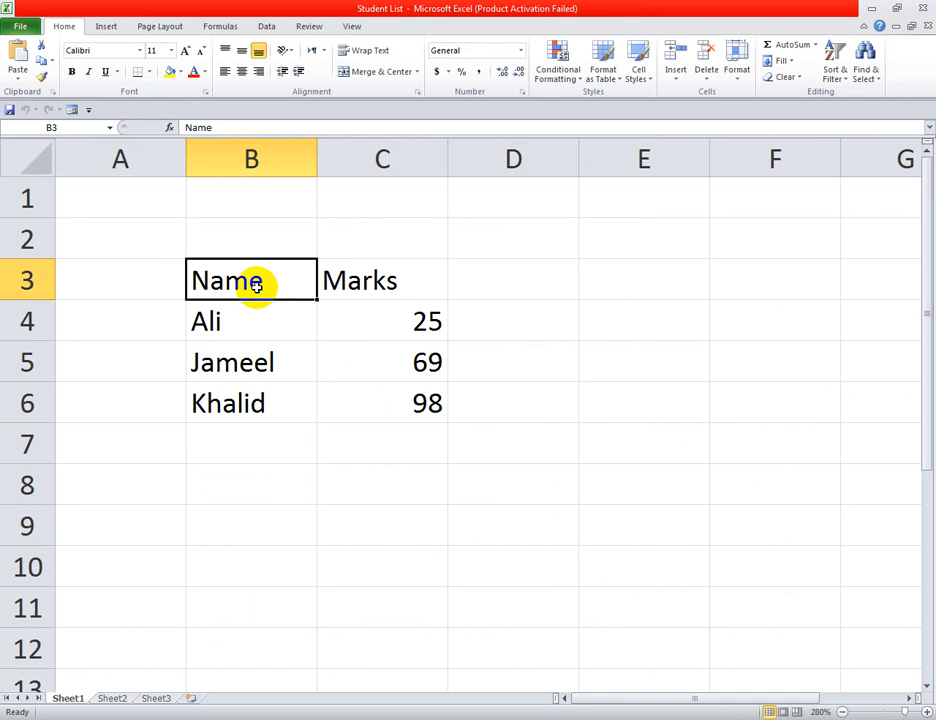
{"action": "left_click_drag", "start_coordinate": [255, 286], "coordinate": [355, 389]}
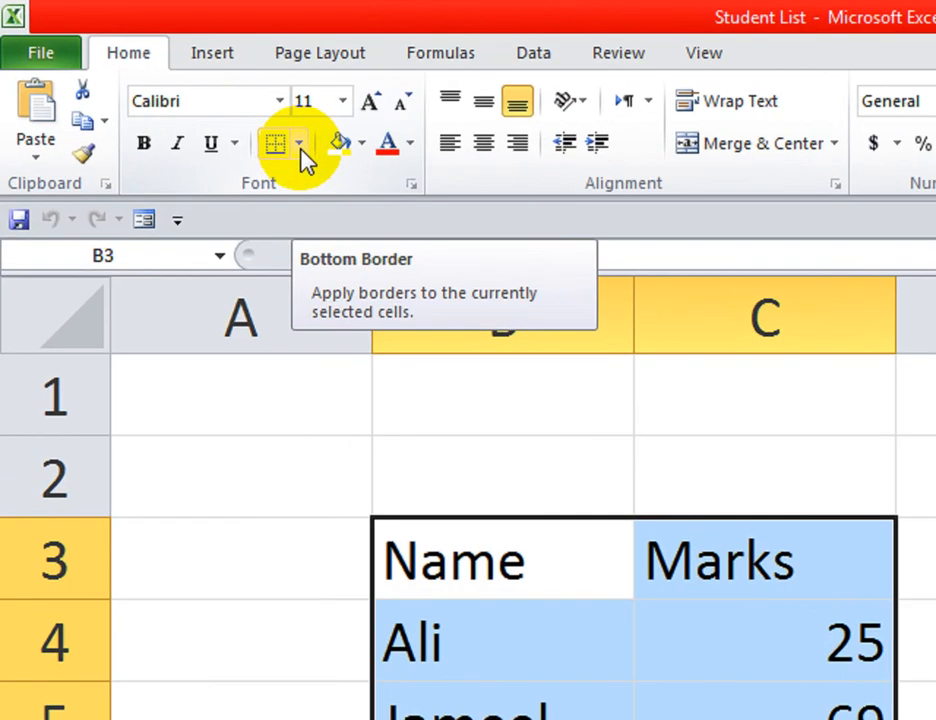
{"action": "left_click", "coordinate": [150, 76]}
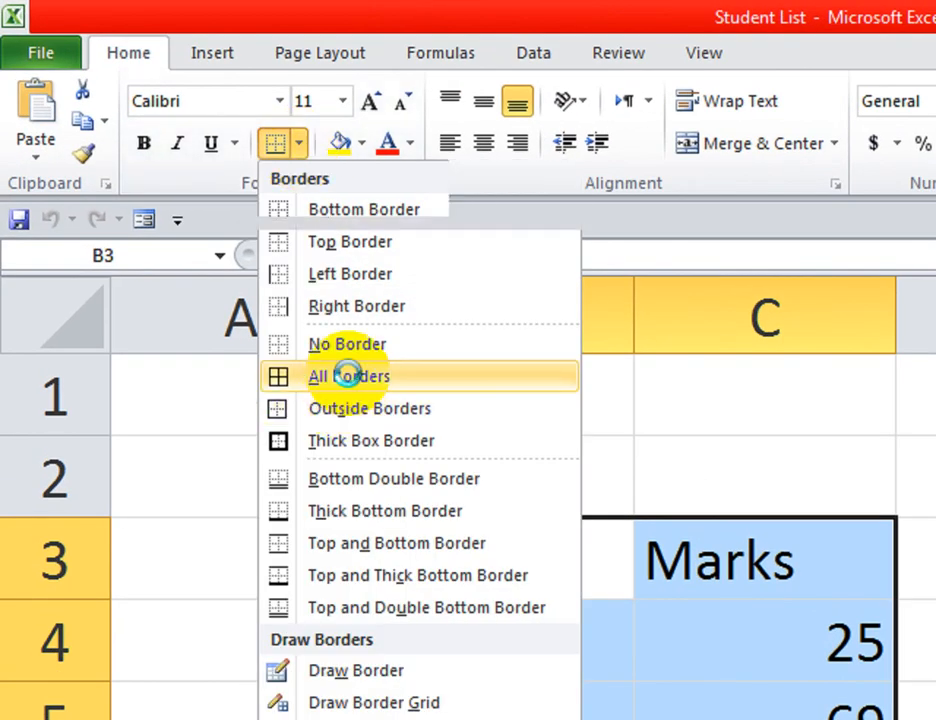
{"action": "left_click", "coordinate": [353, 376]}
{"action": "left_click", "coordinate": [628, 637]}
Center the Name and Marks headers in B3:C3 both horizontally and vertically
{"action": "left_click_drag", "start_coordinate": [560, 487], "coordinate": [668, 453]}
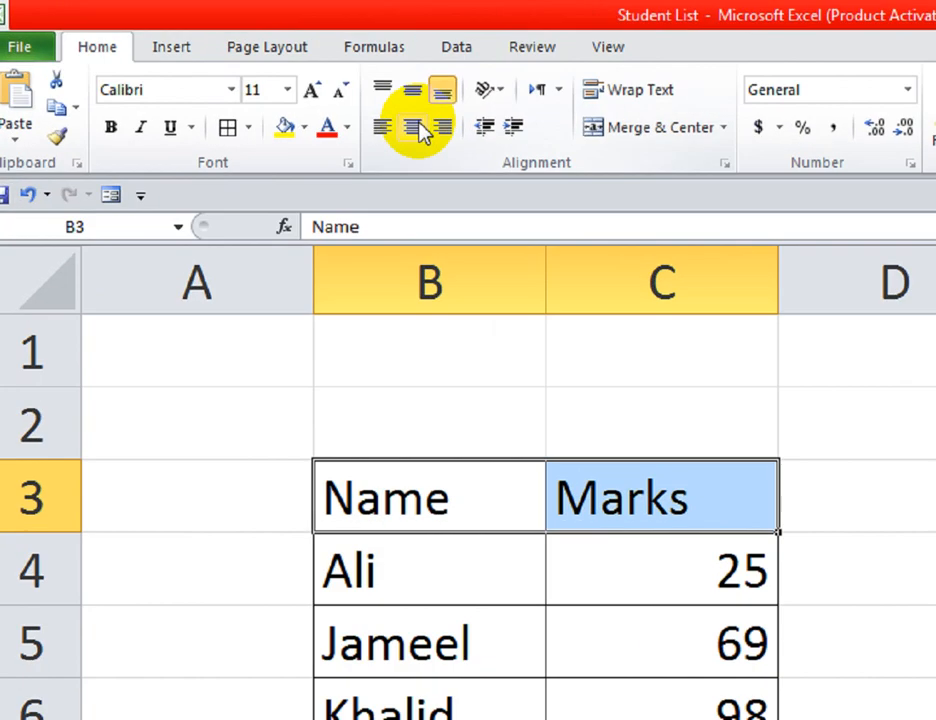
{"action": "left_click", "coordinate": [241, 71]}
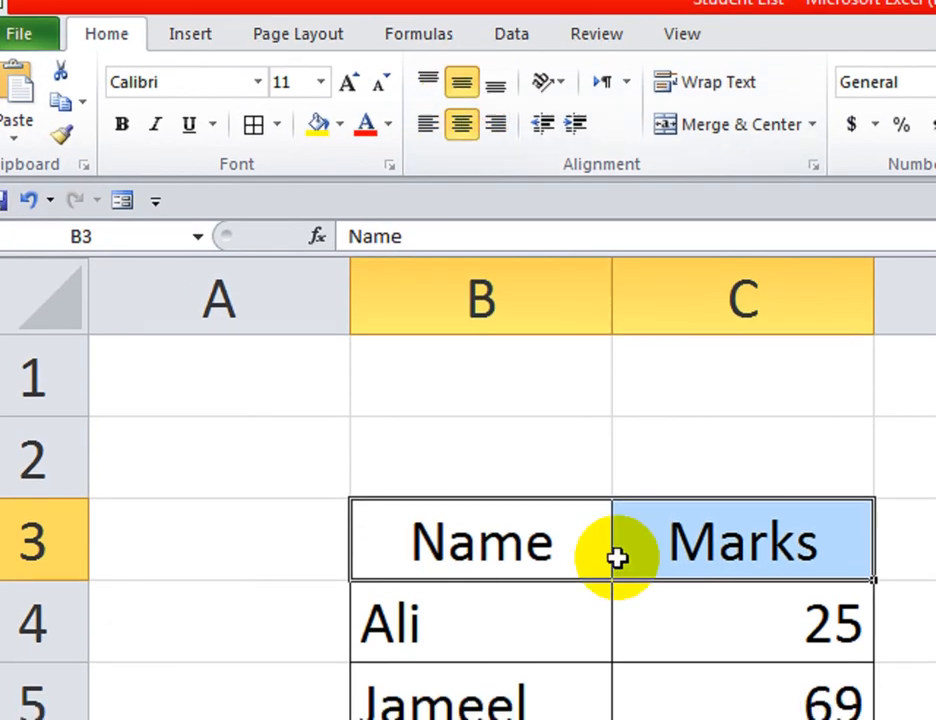
{"action": "left_click", "coordinate": [620, 577]}
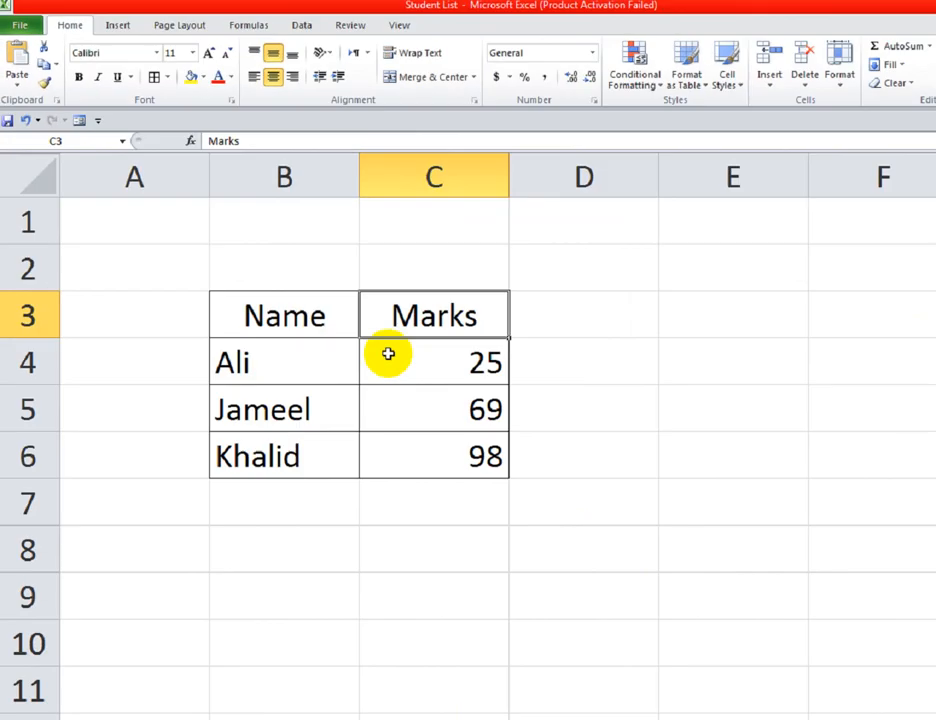
Color the header text in B3:C3 red and fill the header cells with medium grey
{"action": "left_click_drag", "start_coordinate": [225, 281], "coordinate": [389, 278]}
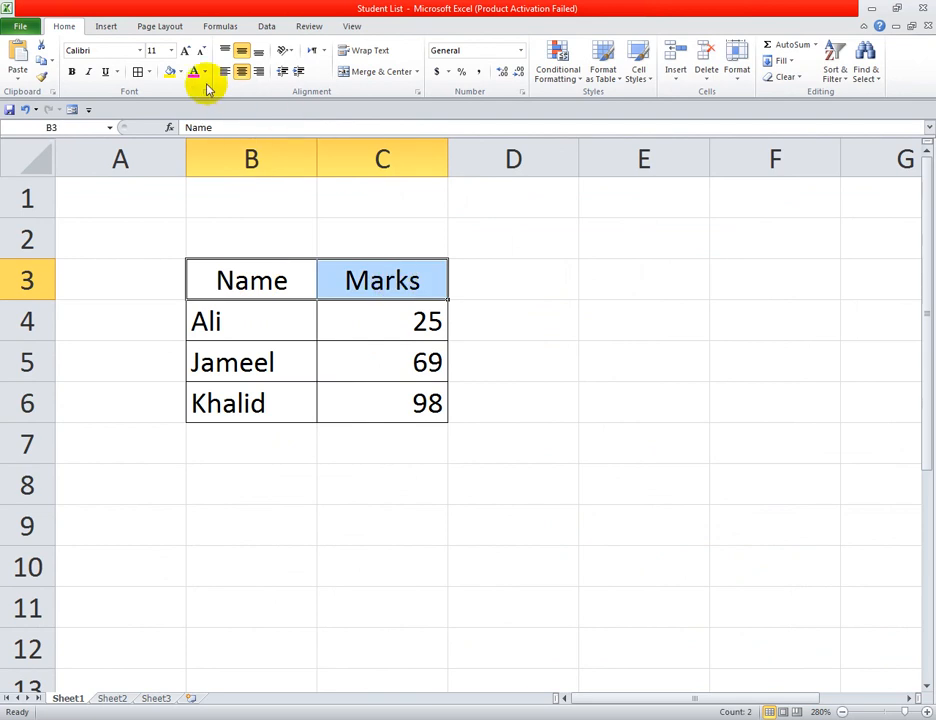
{"action": "left_click", "coordinate": [190, 71]}
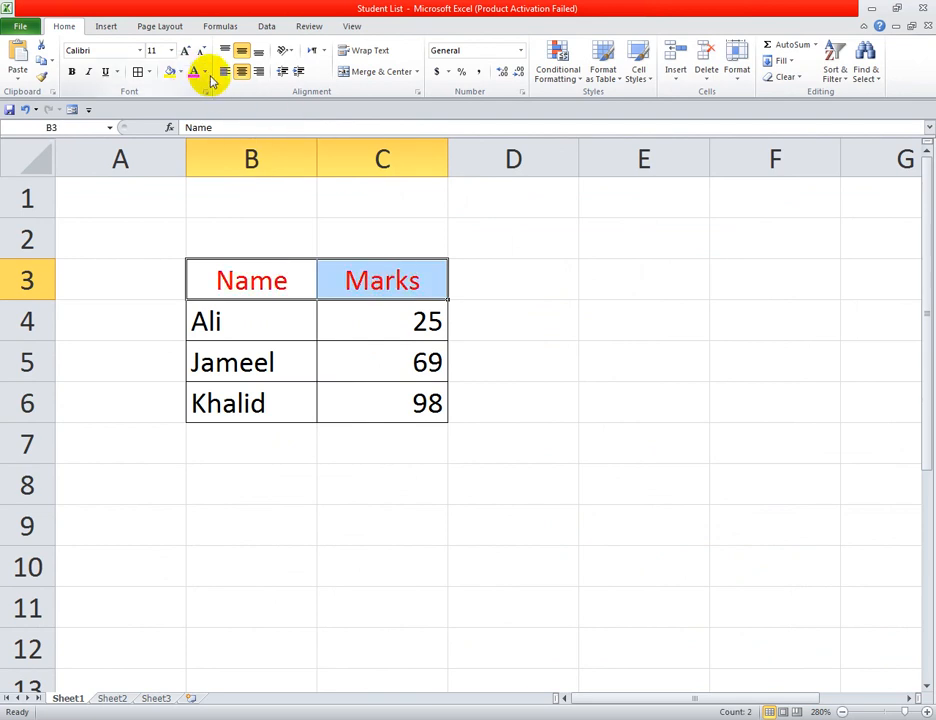
{"action": "left_click", "coordinate": [205, 72]}
{"action": "left_click", "coordinate": [181, 72]}
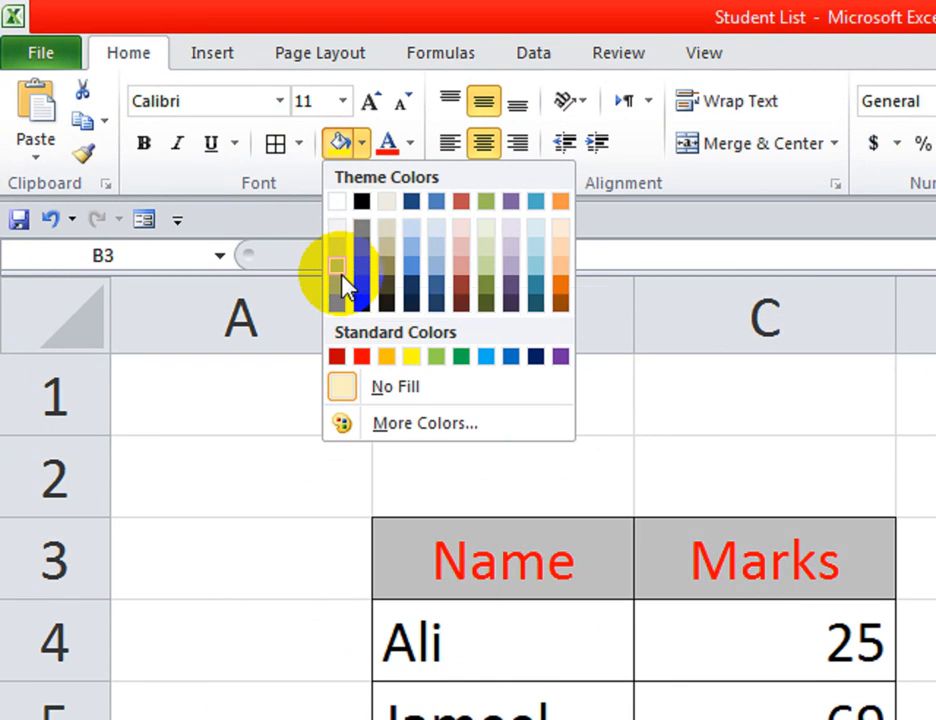
{"action": "left_click", "coordinate": [343, 284]}
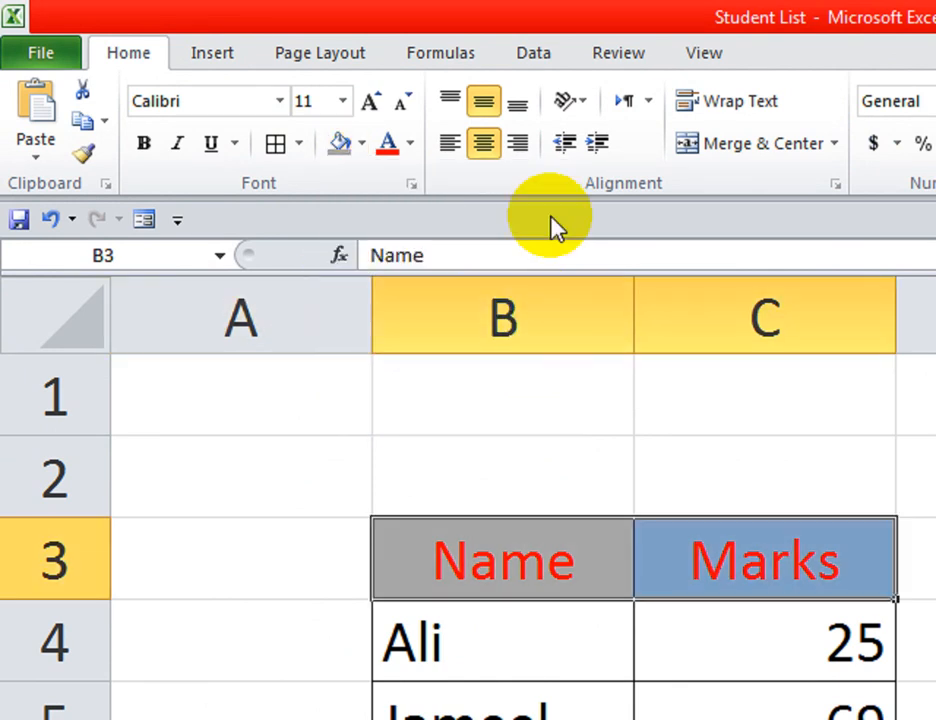
Change the font color of the Name and Marks headers in B3:C3 to white
{"action": "left_click", "coordinate": [410, 143]}
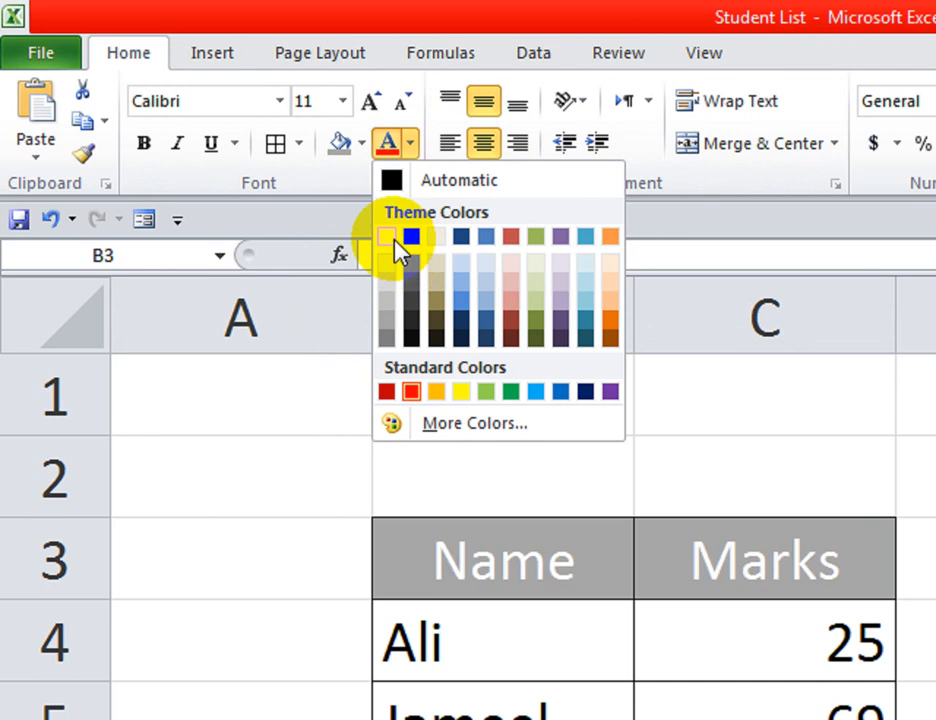
{"action": "left_click", "coordinate": [387, 238]}
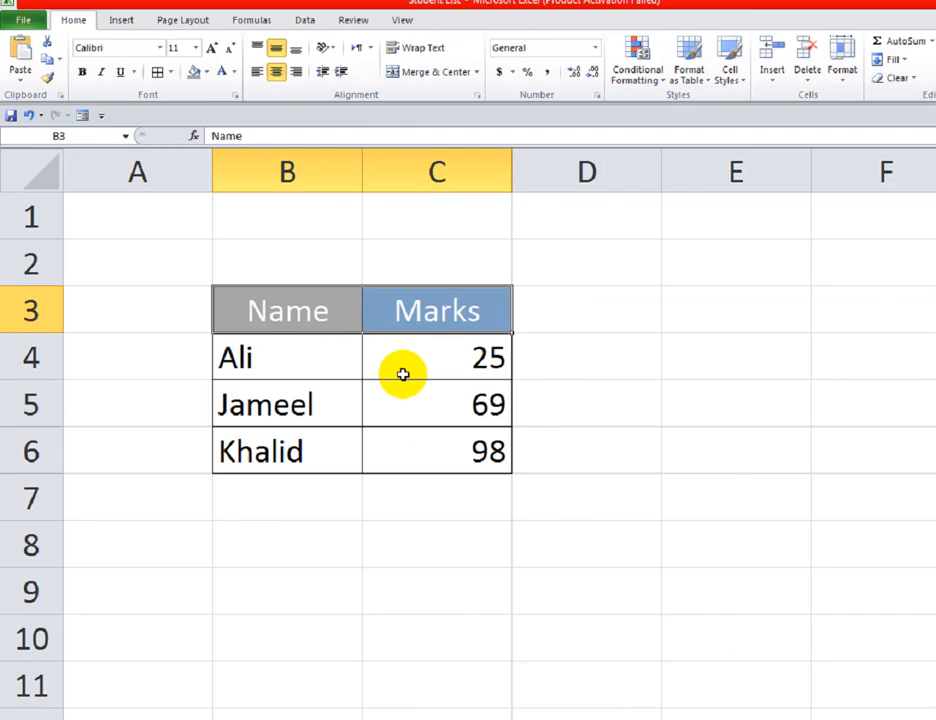
{"action": "left_click", "coordinate": [402, 374]}
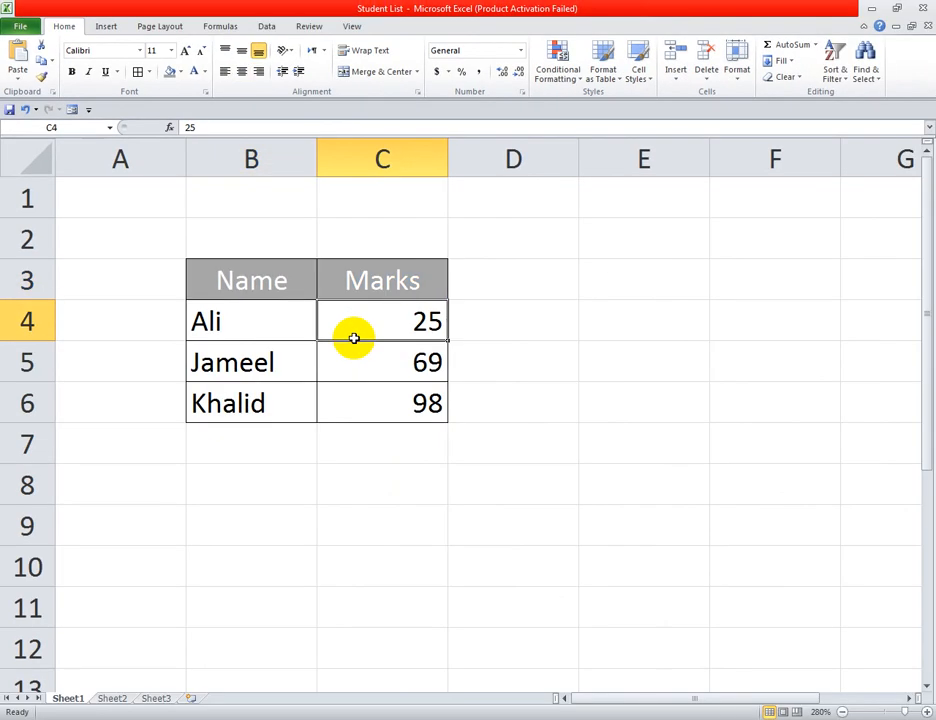
{"action": "left_click", "coordinate": [420, 480]}
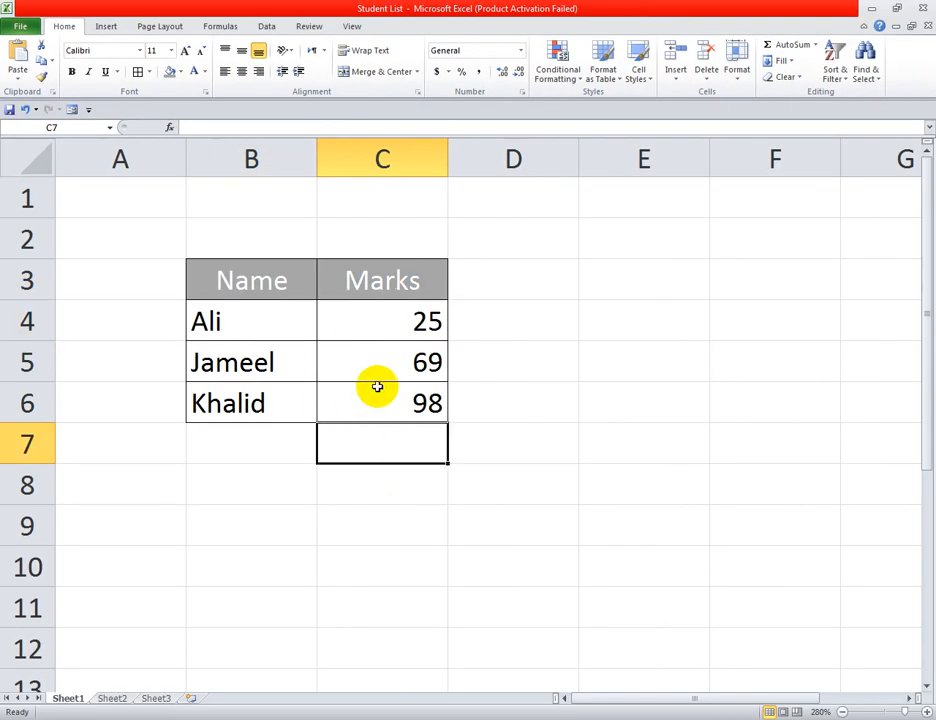
Center the marks in cells C4:C6 both horizontally and vertically
{"action": "left_click_drag", "start_coordinate": [398, 322], "coordinate": [384, 412]}
{"action": "left_click", "coordinate": [241, 73]}
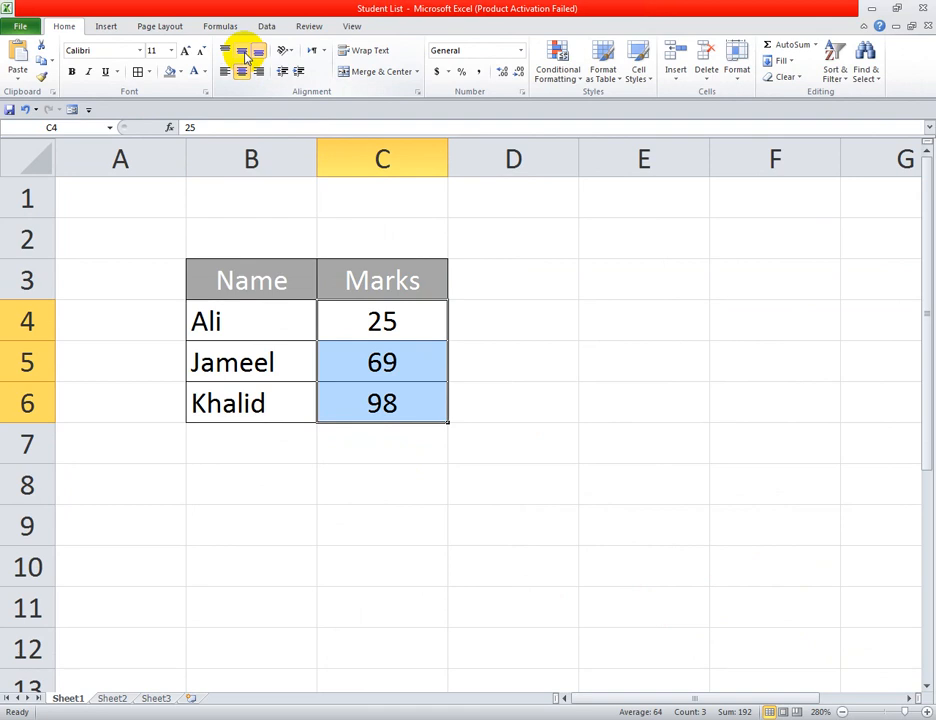
{"action": "left_click", "coordinate": [241, 50]}
{"action": "left_click", "coordinate": [383, 361]}
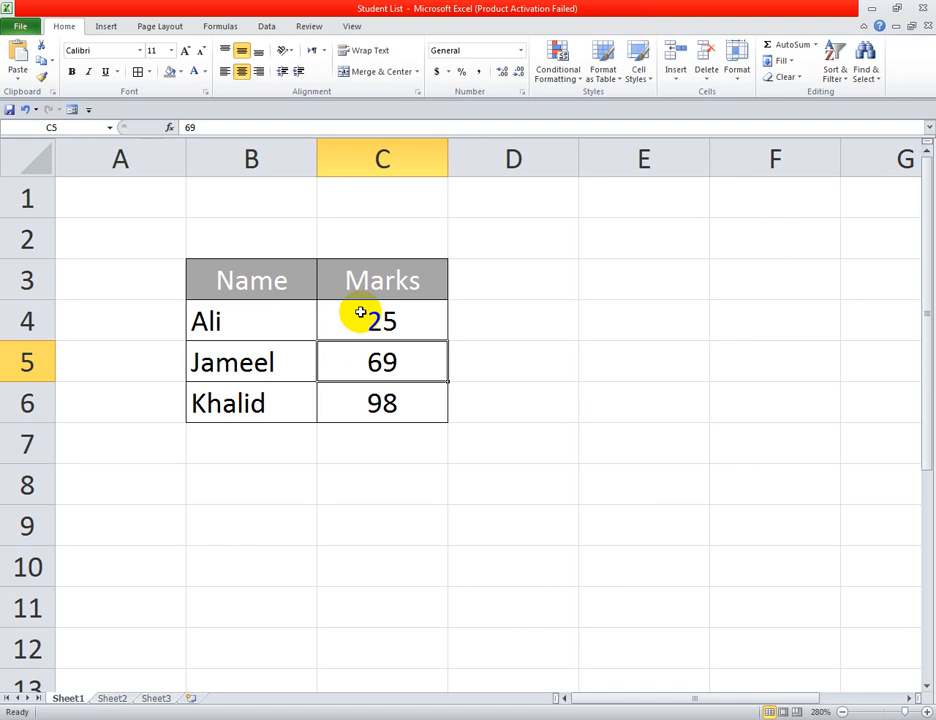
Save a copy of the formatted workbook to the Desktop as "Student List 2" in Excel Workbook format
{"action": "key", "text": "F12"}
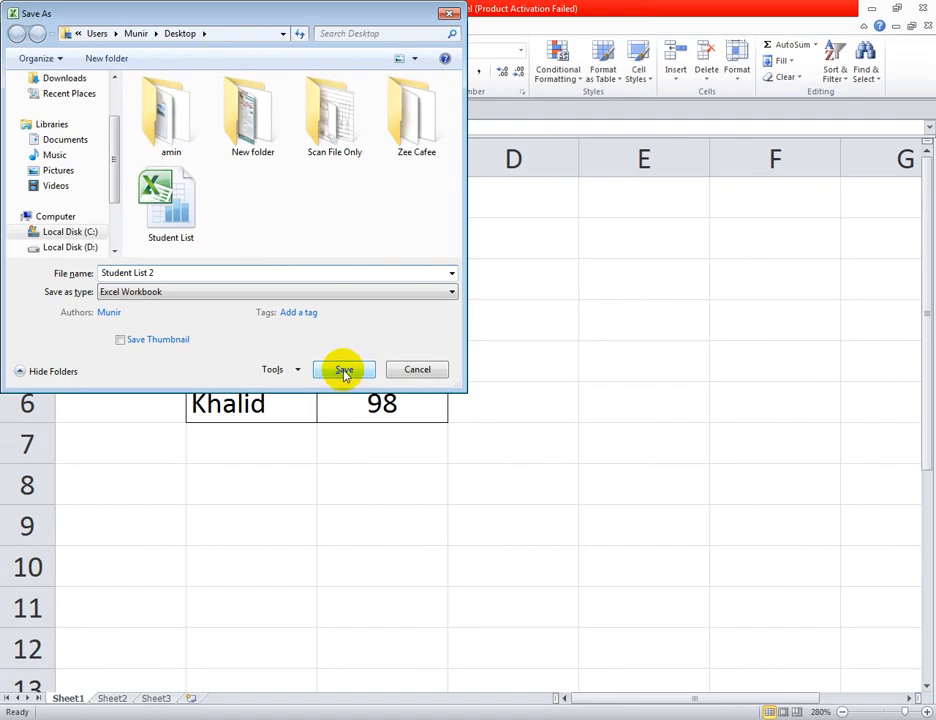
{"action": "left_click", "coordinate": [344, 371]}
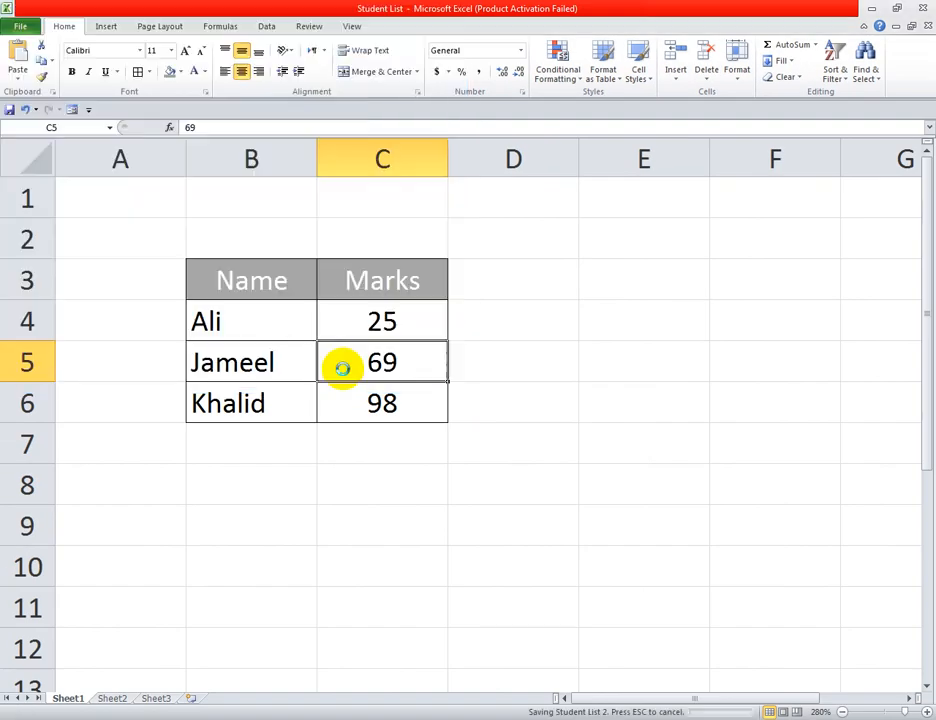
{"action": "left_click", "coordinate": [19, 25]}
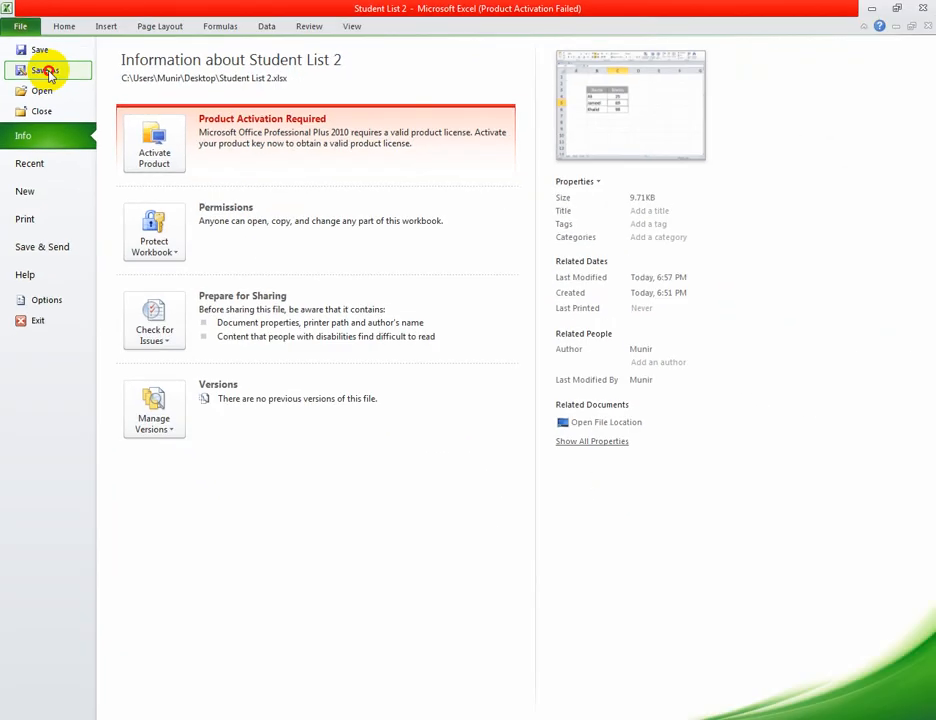
{"action": "left_click", "coordinate": [46, 71]}
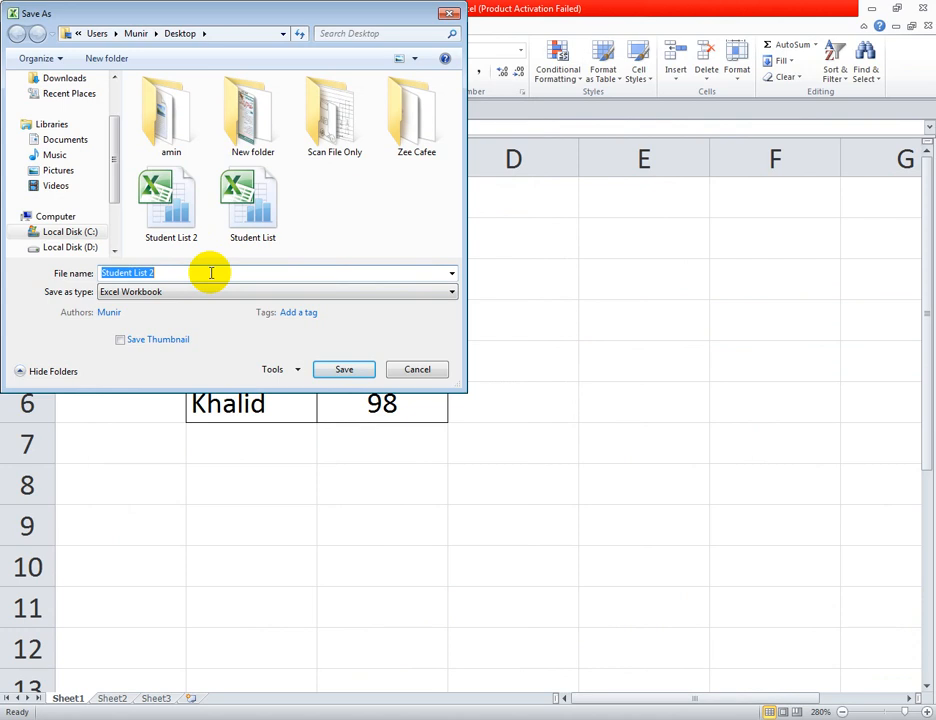
{"action": "key", "text": "Escape"}
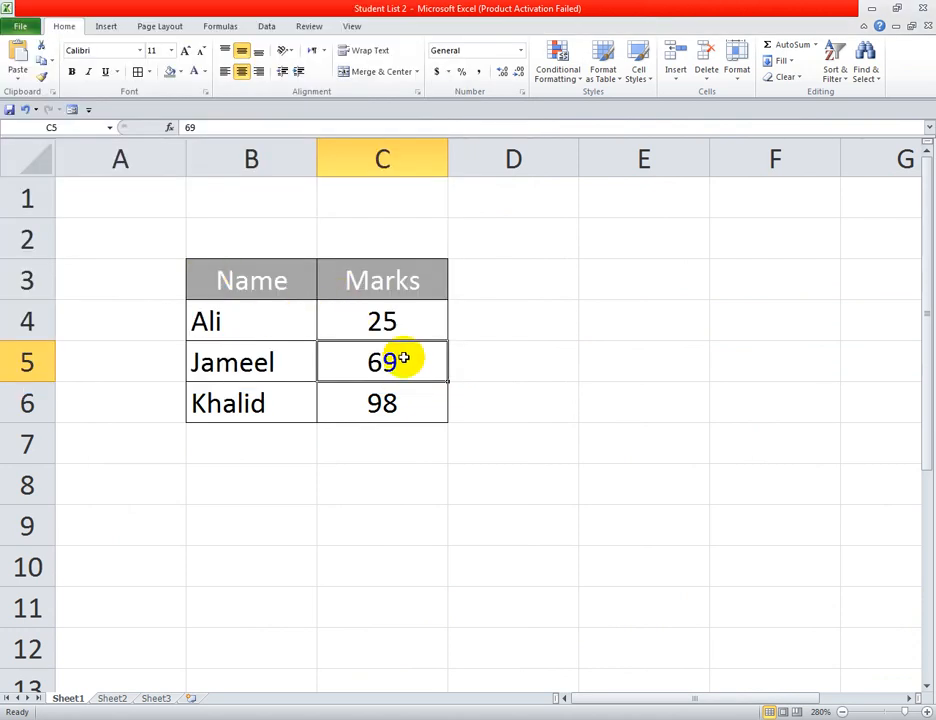
Save the Student List 2 workbook under its existing name and close it
{"action": "left_click", "coordinate": [21, 27]}
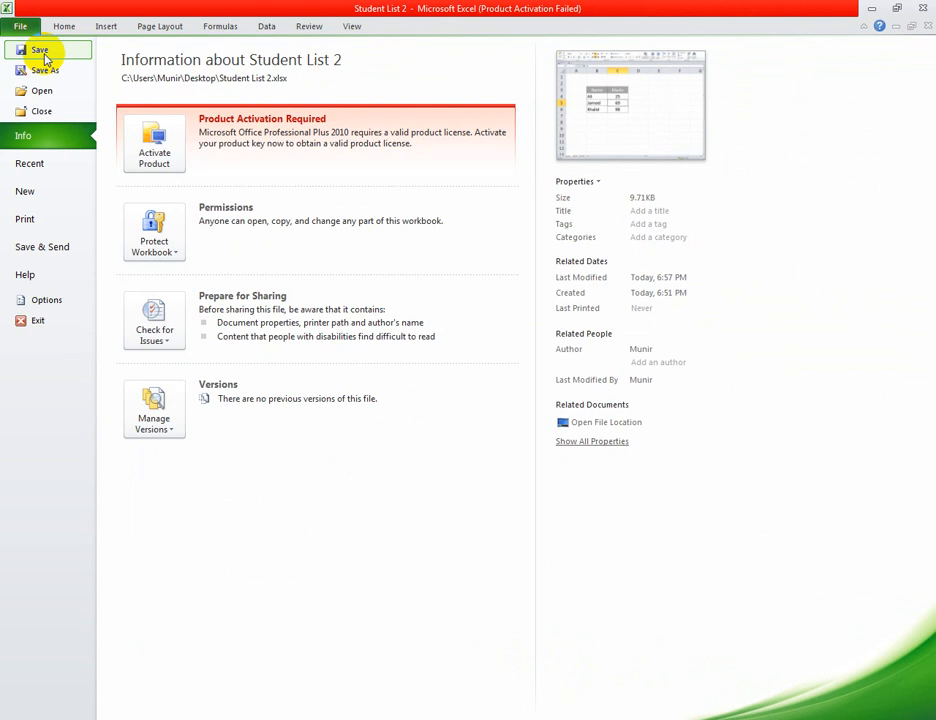
{"action": "left_click", "coordinate": [43, 55]}
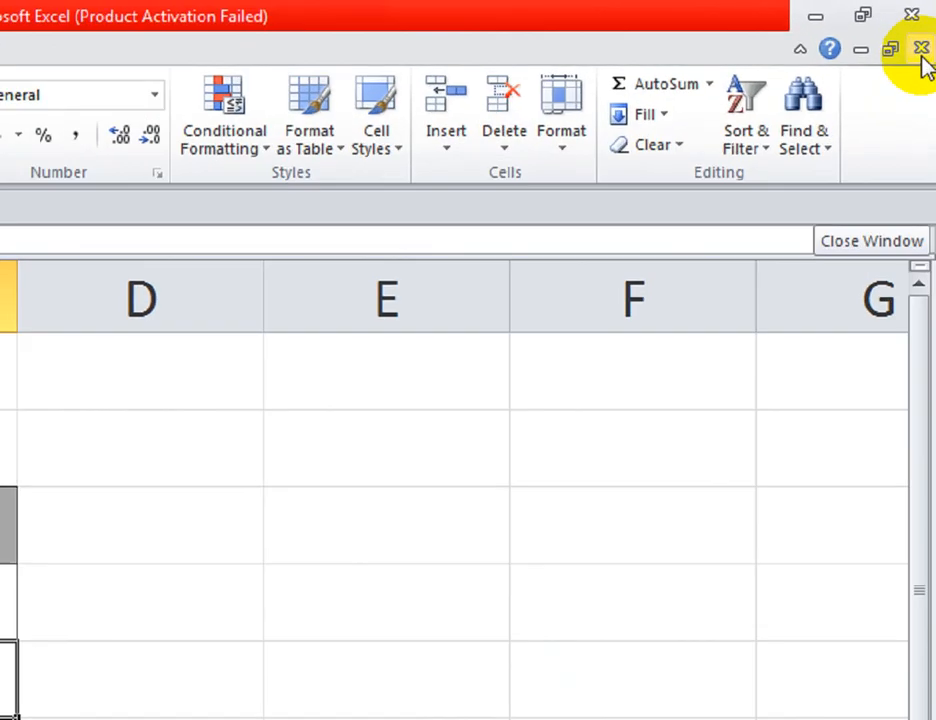
{"action": "left_click", "coordinate": [920, 52]}
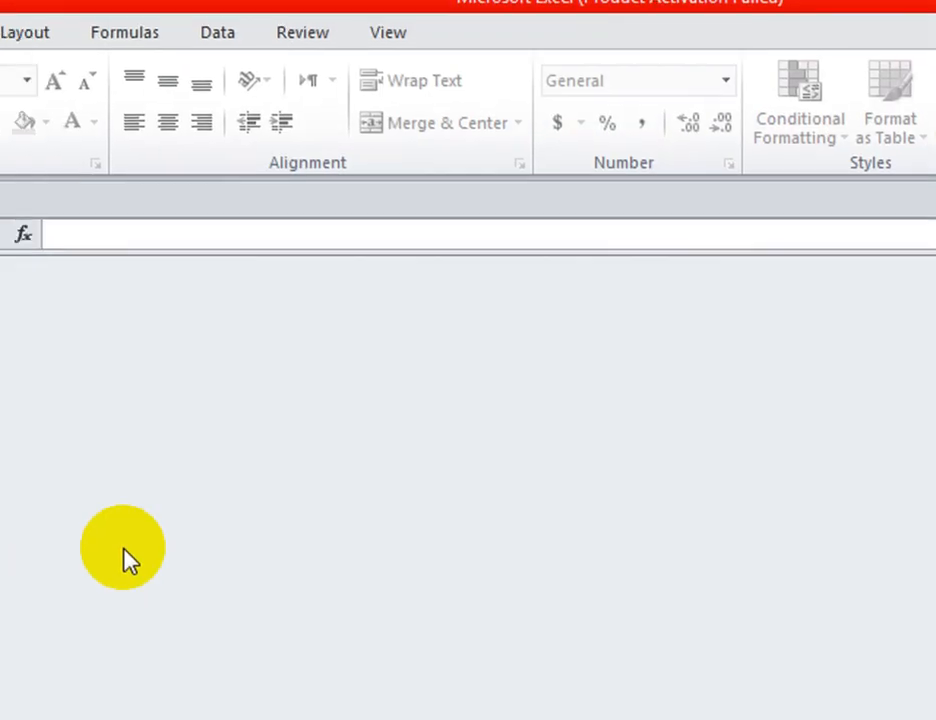
Open the original Student List workbook from the recently used workbooks
{"action": "left_click", "coordinate": [19, 27]}
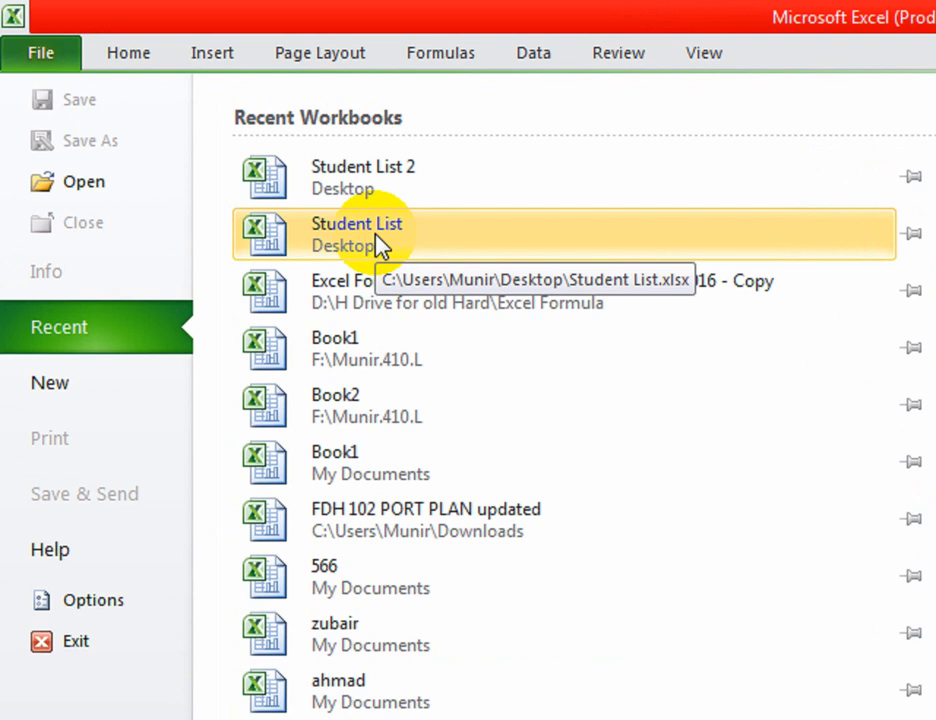
{"action": "left_click", "coordinate": [191, 121]}
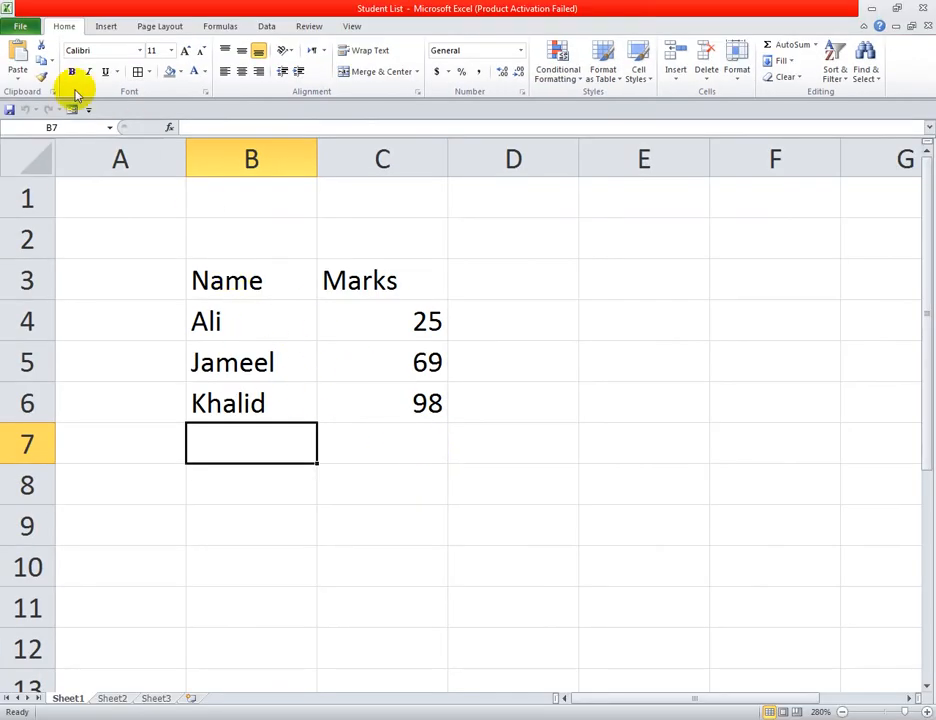
Open the Student List 2 workbook from the Desktop
{"action": "left_click", "coordinate": [20, 24]}
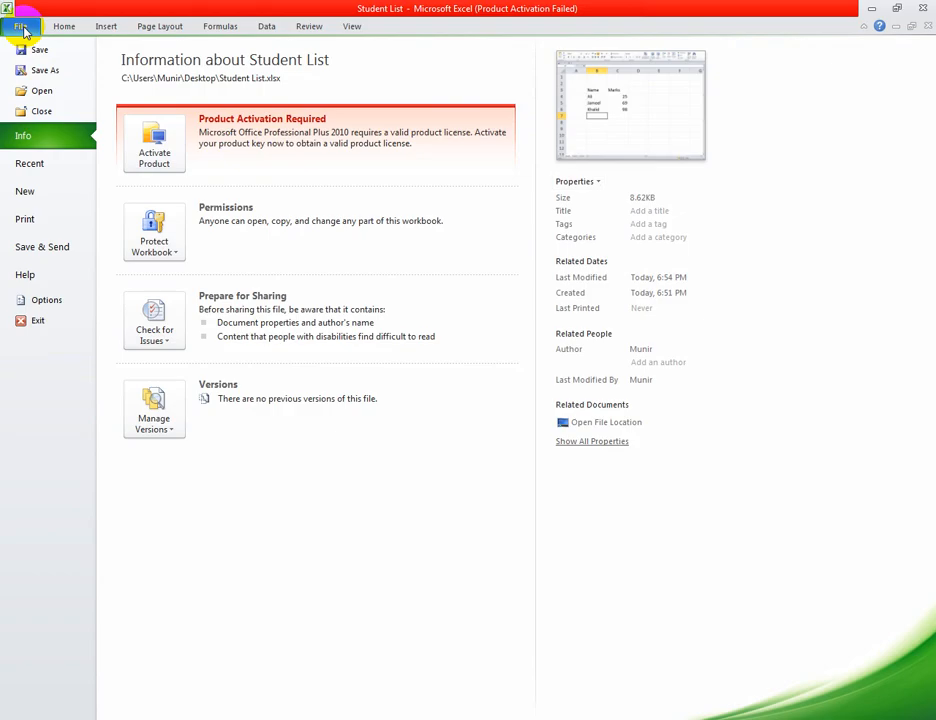
{"action": "left_click", "coordinate": [45, 91]}
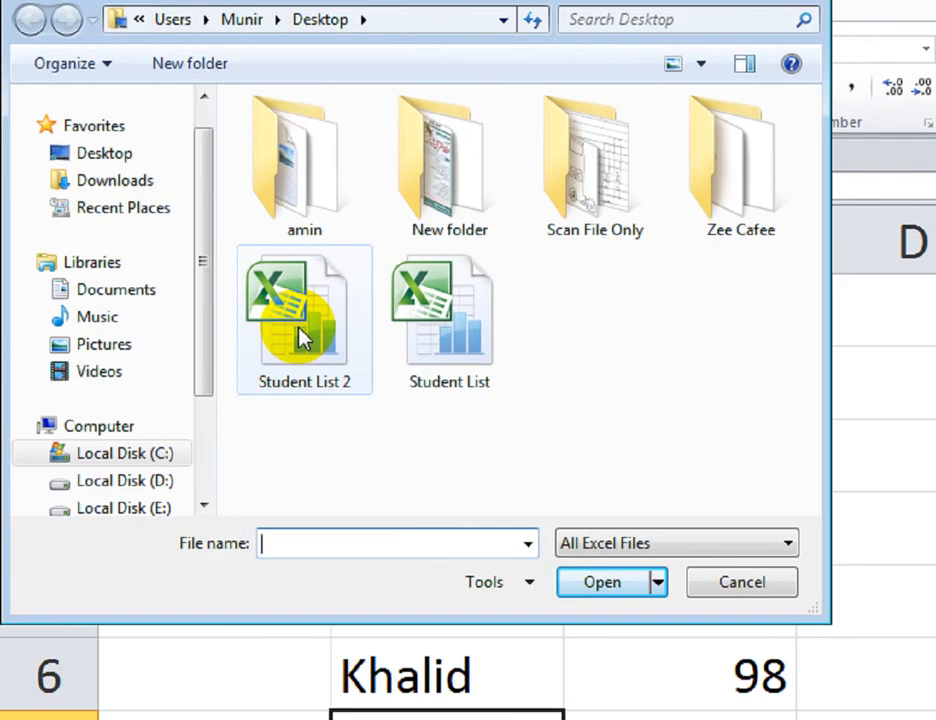
{"action": "left_click", "coordinate": [303, 338]}
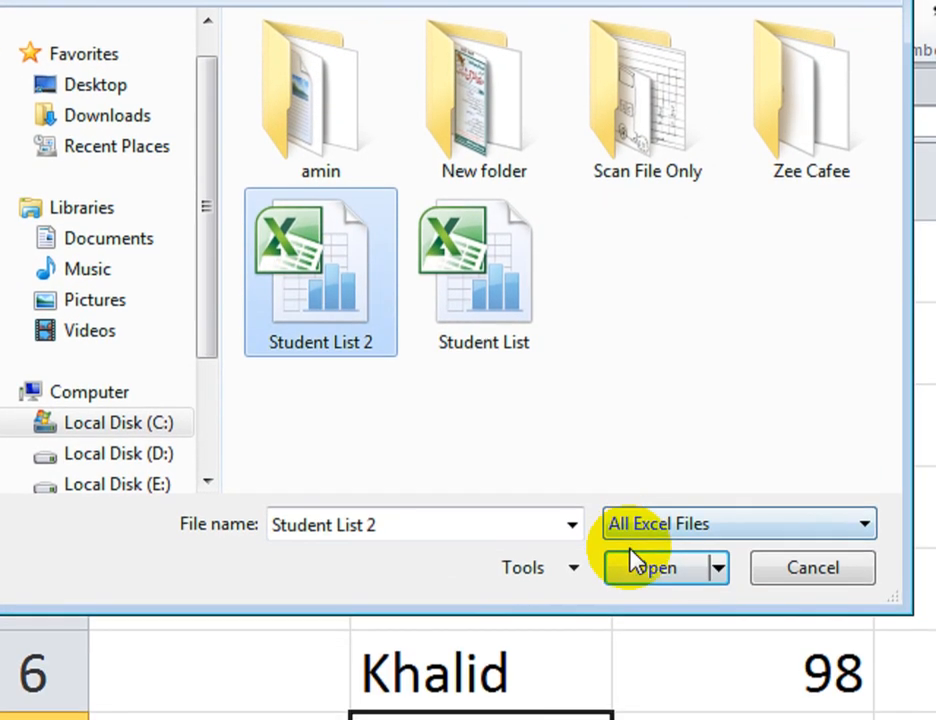
{"action": "left_click", "coordinate": [634, 562]}
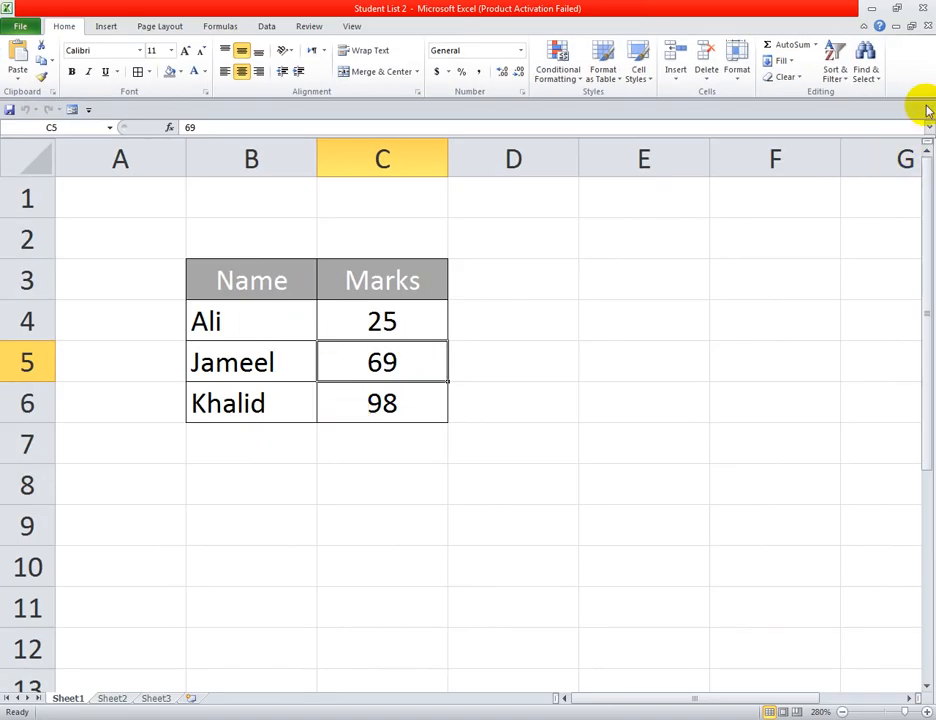
Restore the workbook windows and move Student List 2 aside to compare it with Student List, and close both workbooks
{"action": "left_click", "coordinate": [911, 26]}
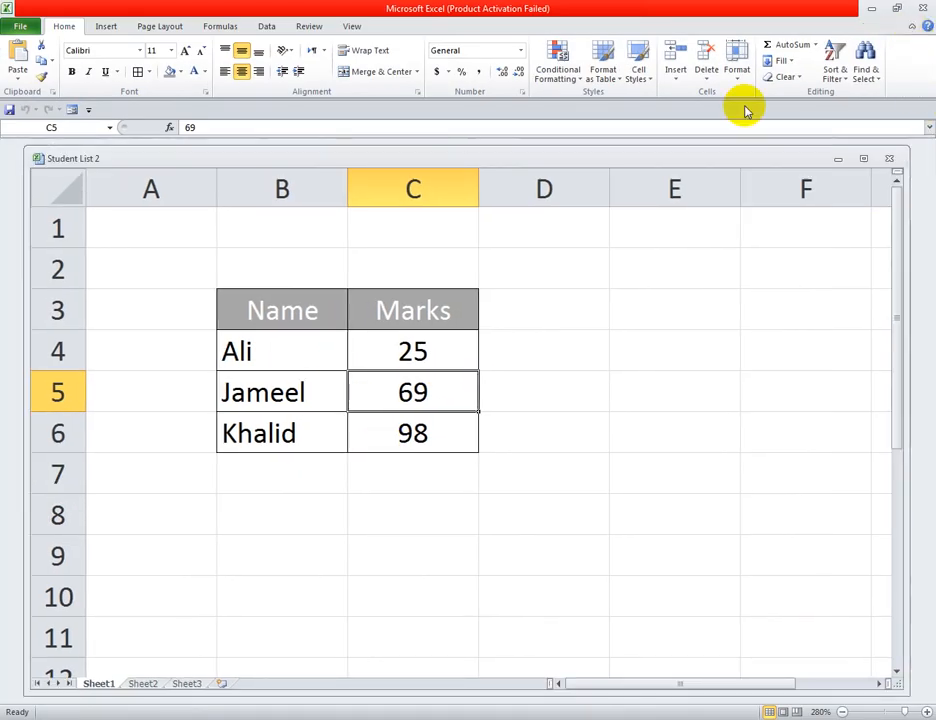
{"action": "left_click_drag", "start_coordinate": [717, 156], "coordinate": [829, 401]}
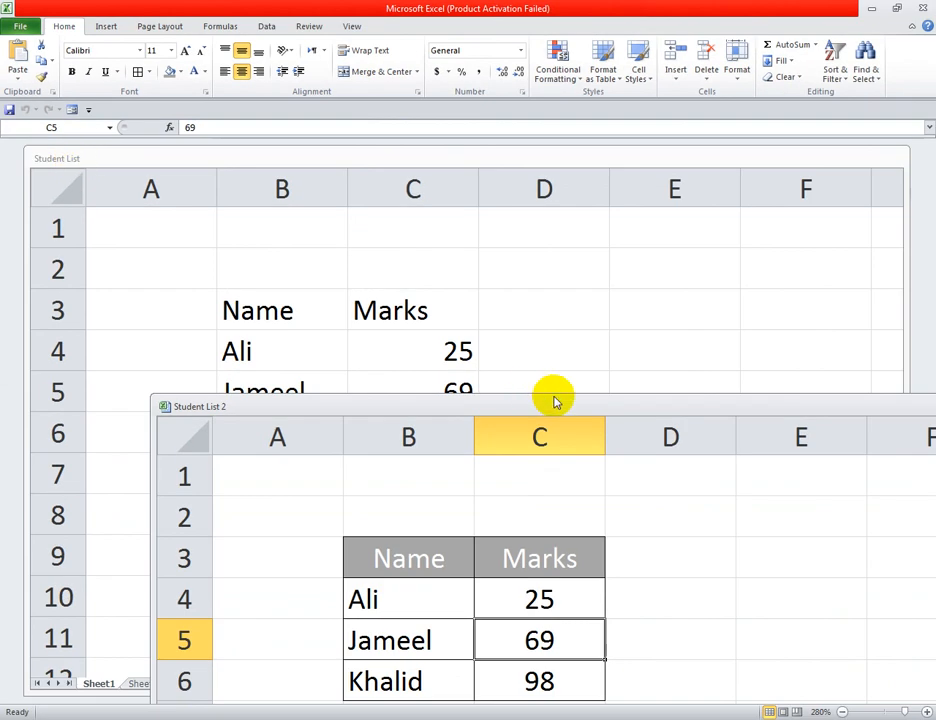
{"action": "left_click_drag", "start_coordinate": [556, 403], "coordinate": [314, 294]}
{"action": "left_click", "coordinate": [772, 296]}
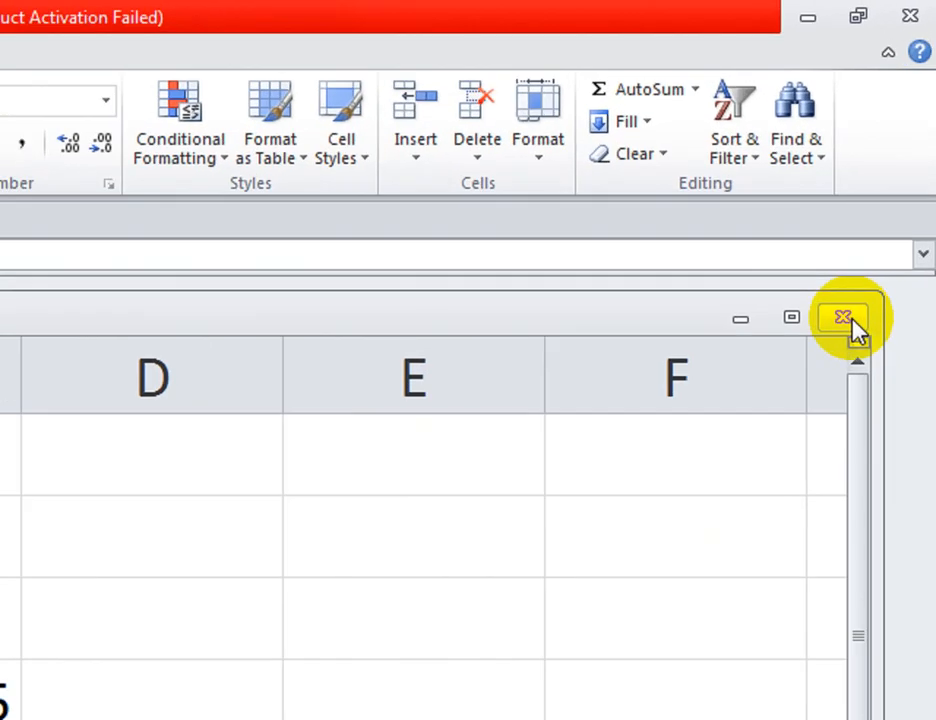
{"action": "left_click", "coordinate": [850, 322]}
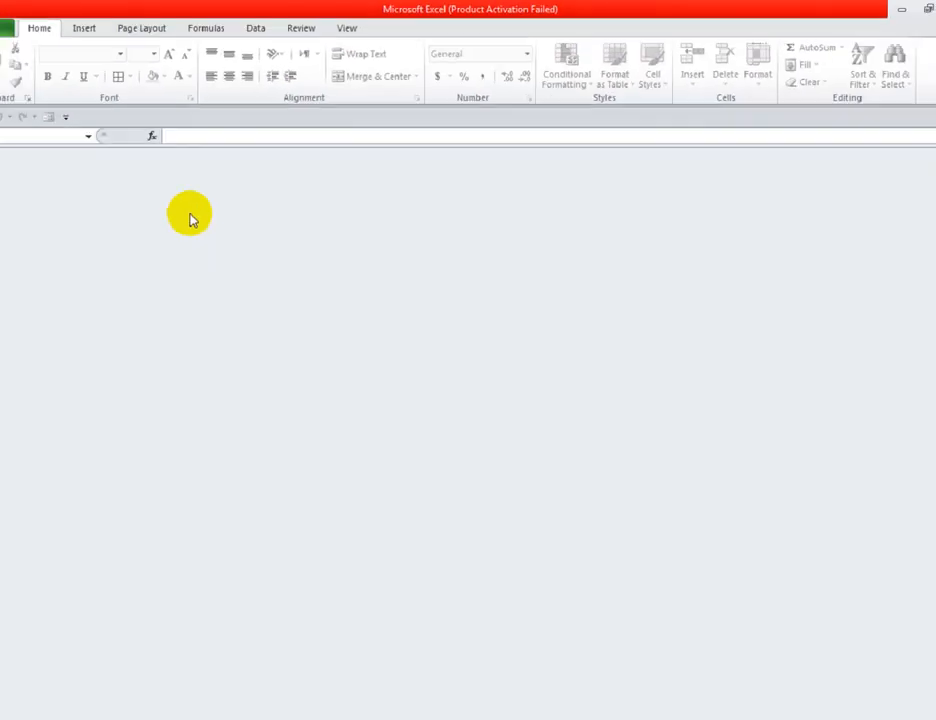
Reopen Student List 2 from the recently used workbooks and maximize its window
{"action": "left_click", "coordinate": [22, 26]}
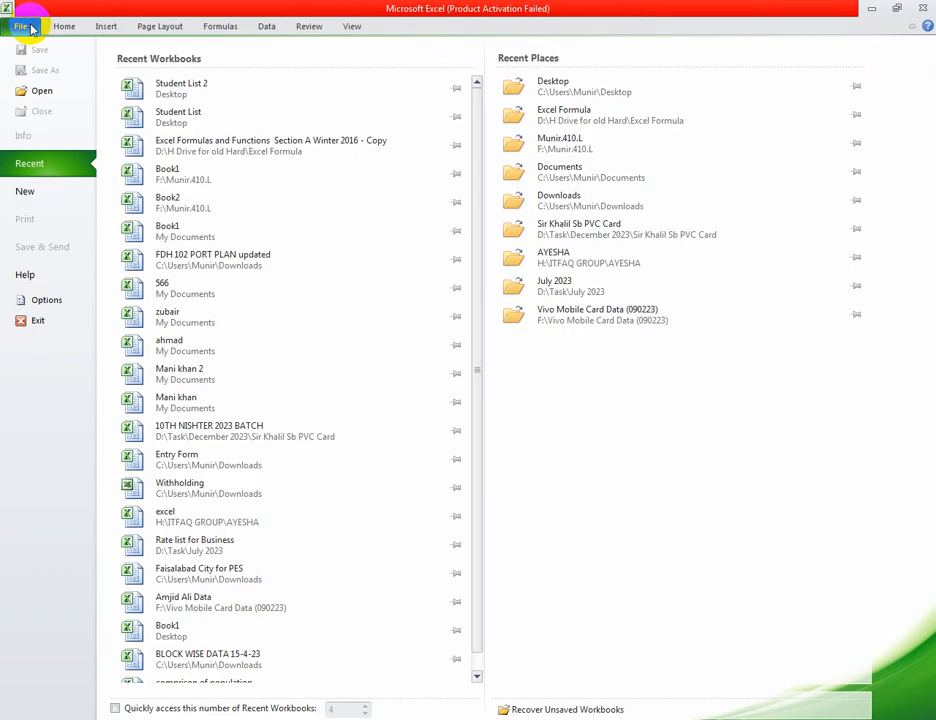
{"action": "left_click", "coordinate": [181, 99]}
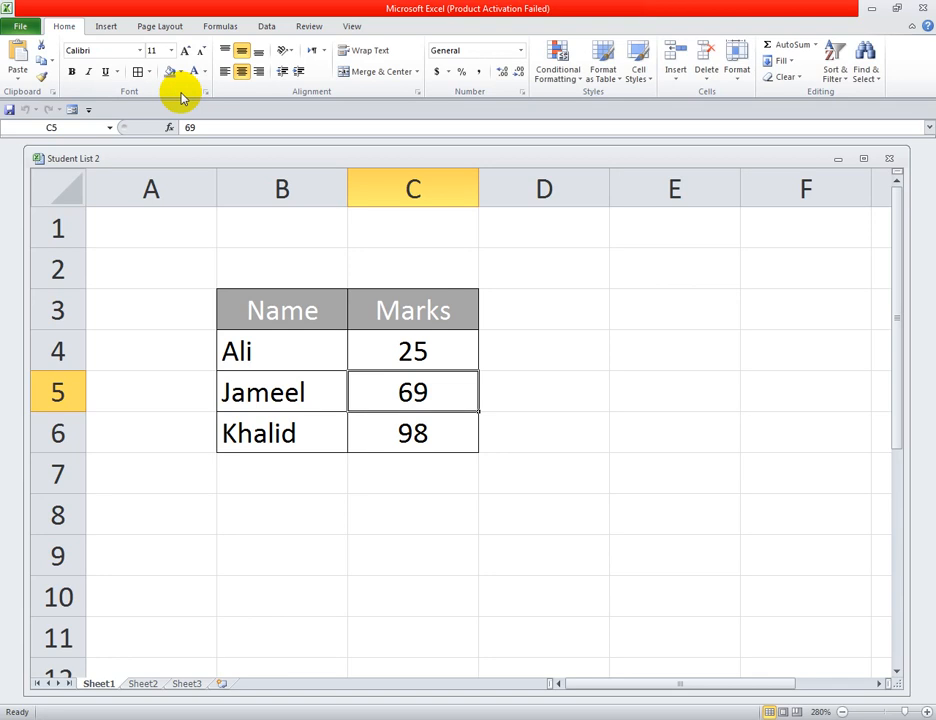
{"action": "left_click", "coordinate": [864, 160]}
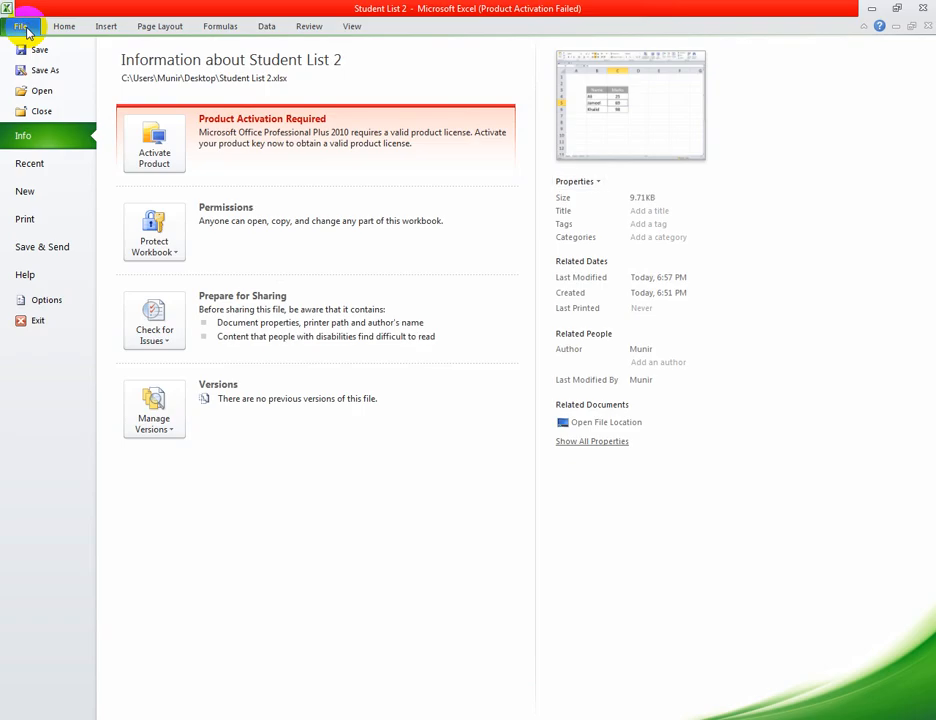
Create a new blank workbook from the available templates and close it
{"action": "left_click", "coordinate": [22, 26]}
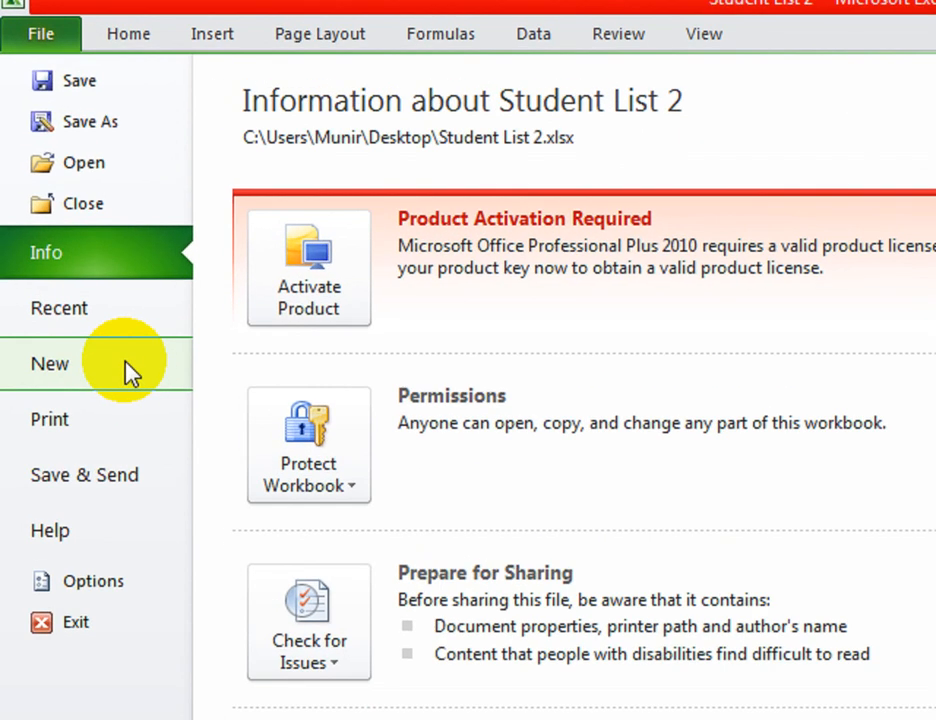
{"action": "left_click", "coordinate": [128, 373]}
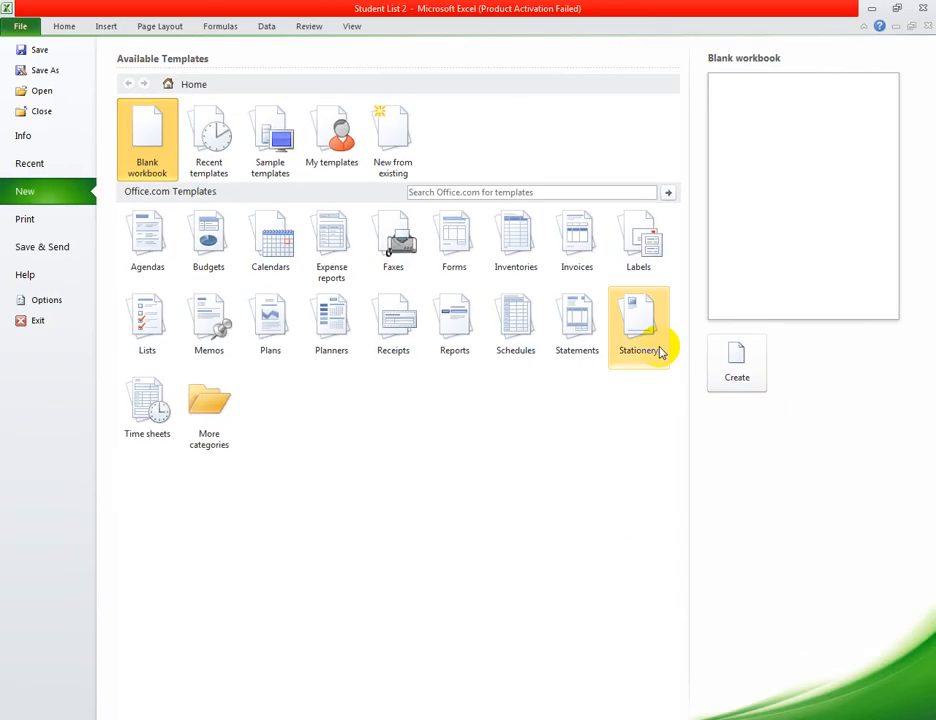
{"action": "left_click", "coordinate": [752, 366]}
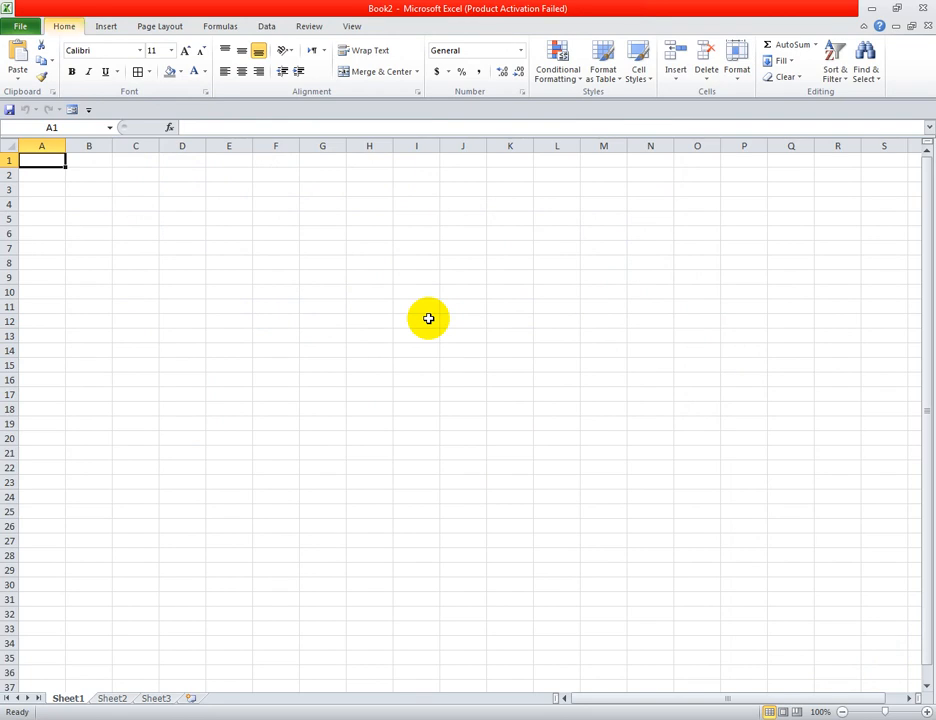
{"action": "key", "text": "alt+f"}
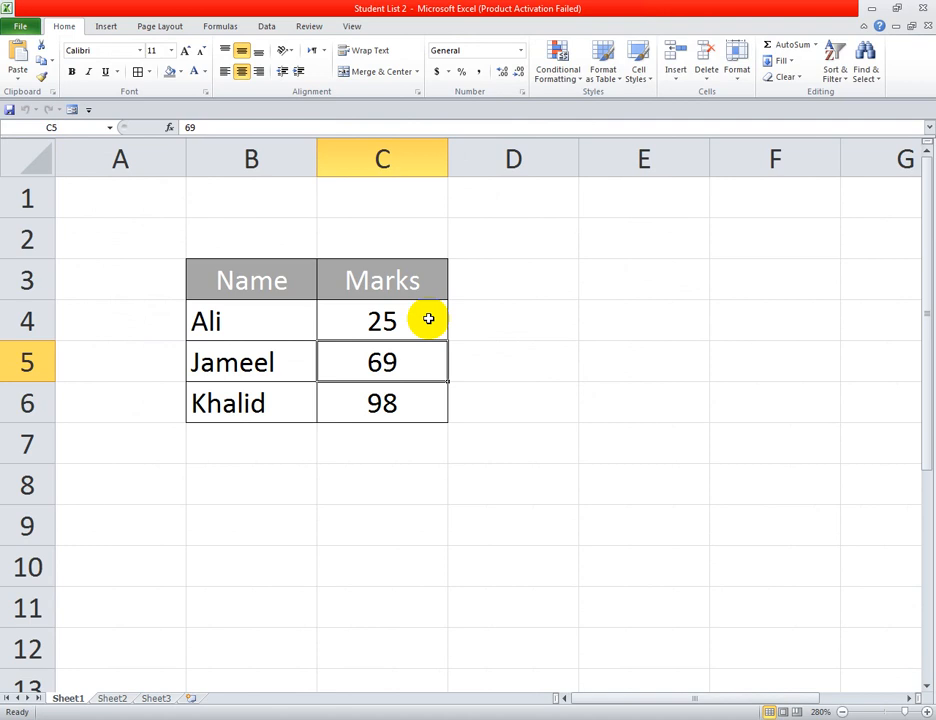
Enter the text "Alt+F+C" in cell E4
{"action": "left_click", "coordinate": [624, 323]}
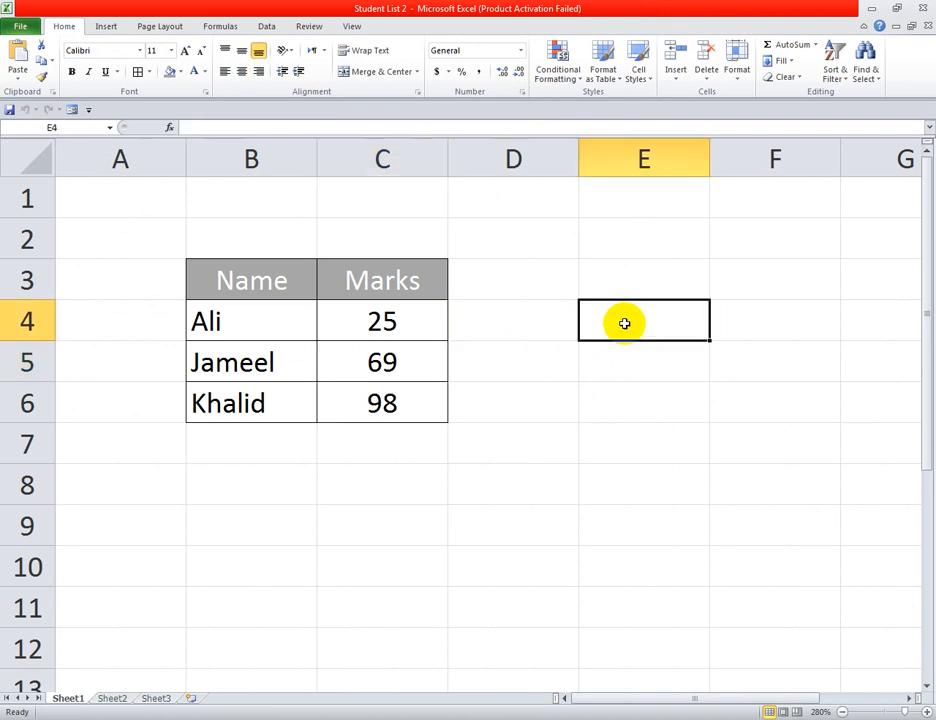
{"action": "type", "text": "Alt+F+C"}
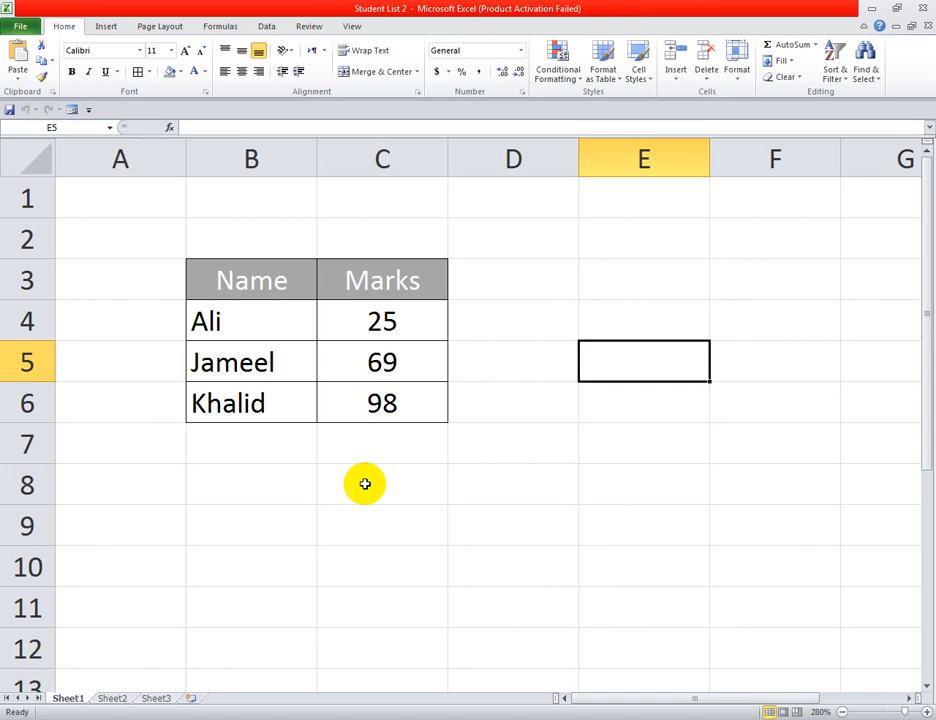
Bring up the print settings for Student List 2 and set the number of copies to 10
{"action": "key", "text": "ctrl+p"}
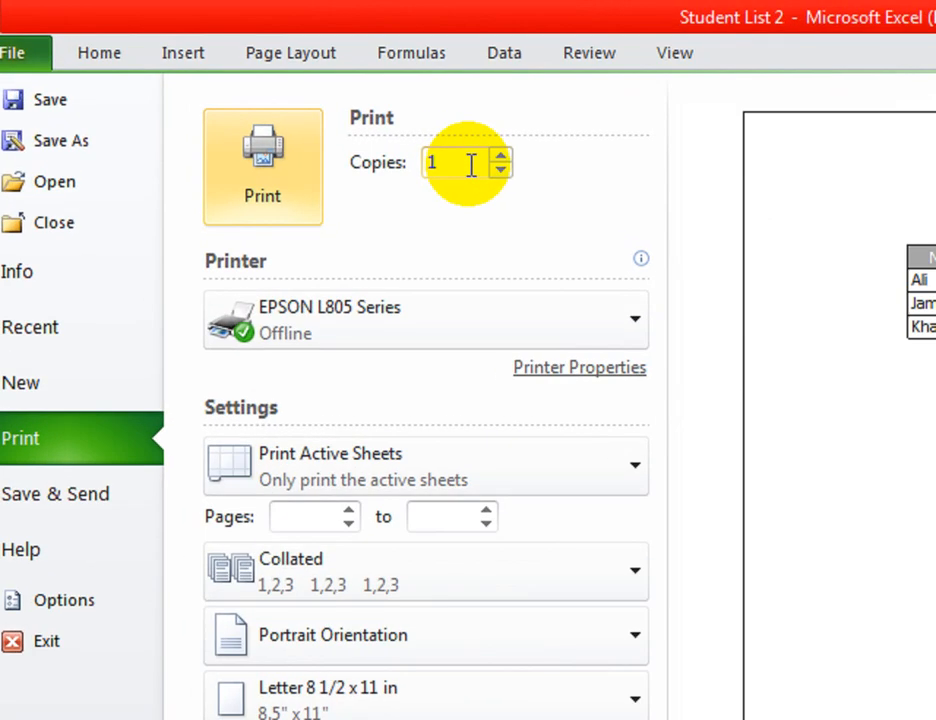
{"action": "left_click", "coordinate": [470, 165]}
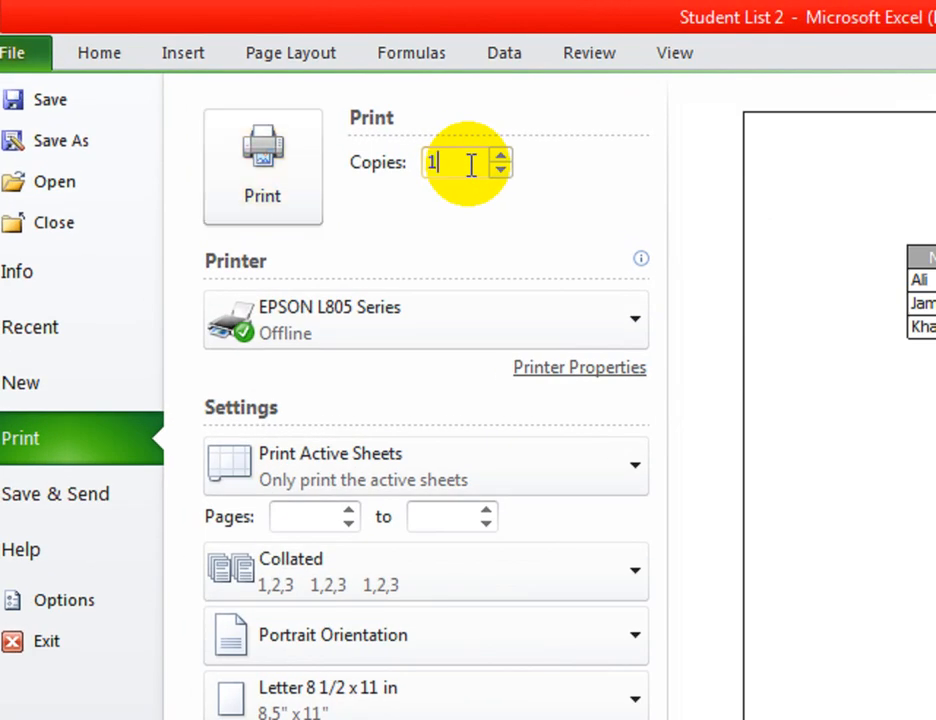
{"action": "type", "text": "12"}
{"action": "key", "text": "Return"}
{"action": "key", "text": "BackSpace"}
{"action": "key", "text": "BackSpace"}
{"action": "key", "text": "BackSpace"}
{"action": "type", "text": "10"}
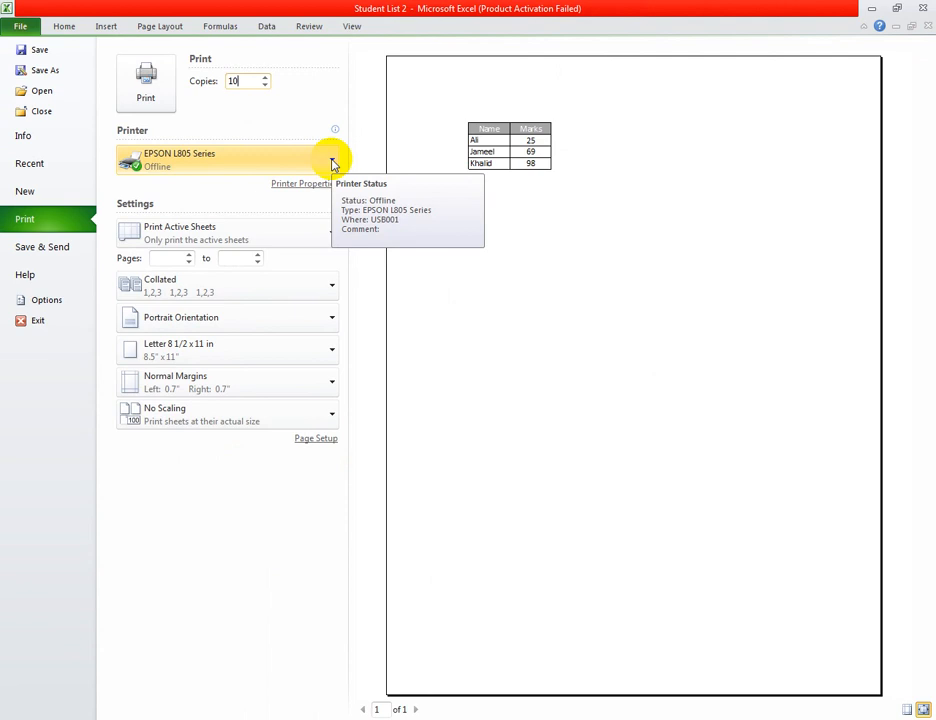
Choose HP LaserJet 3055 PCL5 as the printer
{"action": "left_click", "coordinate": [333, 163]}
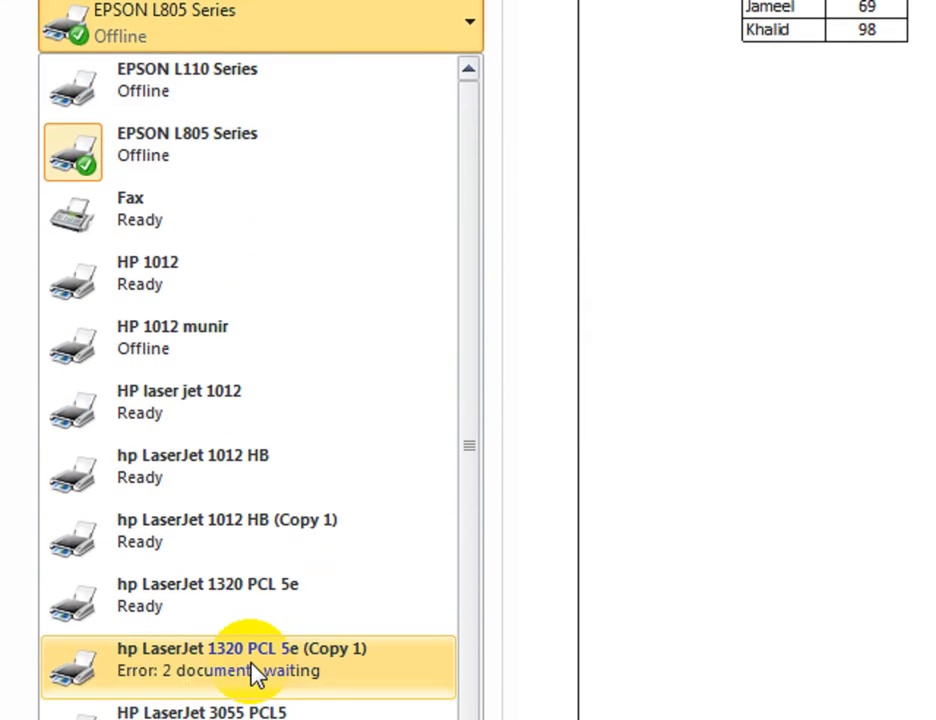
{"action": "scroll", "coordinate": [257, 675], "scroll_direction": "down", "scroll_amount": 2}
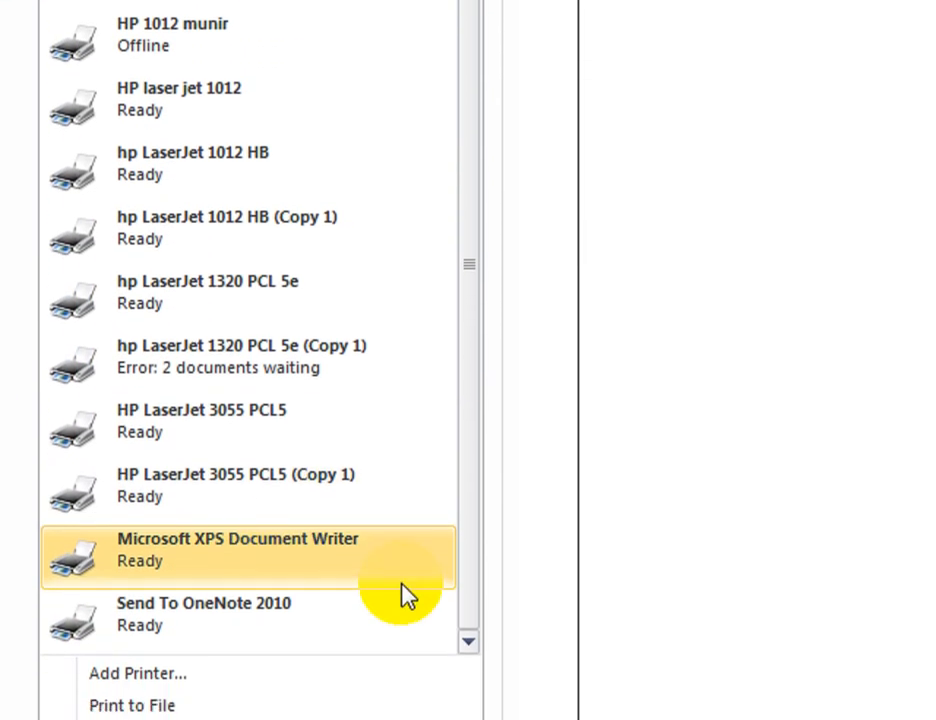
{"action": "left_click", "coordinate": [206, 430]}
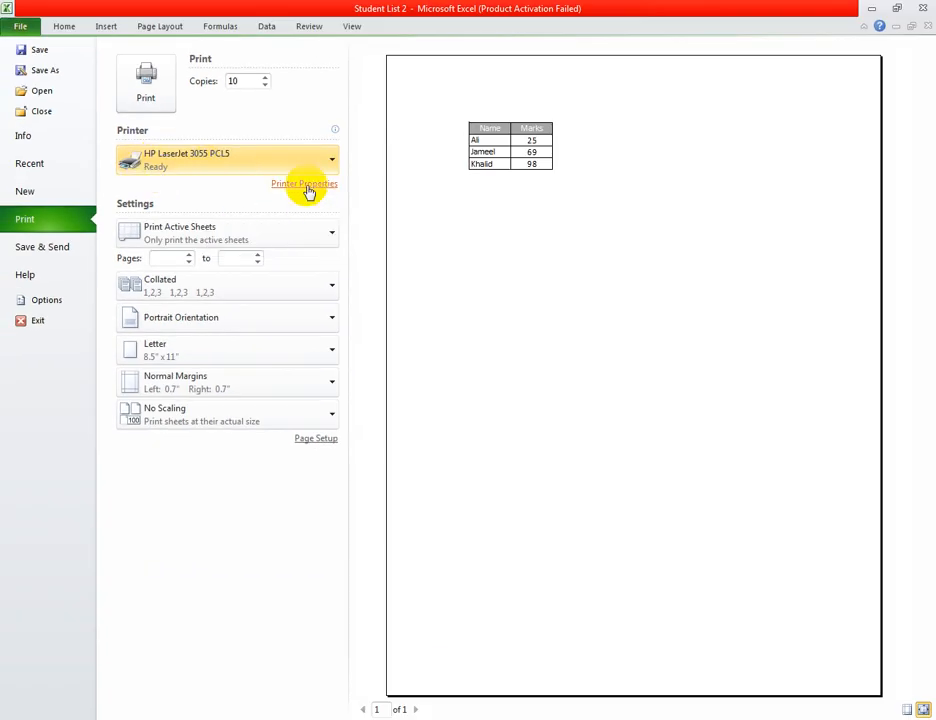
Set the page range to print from 1 to 10
{"action": "left_click", "coordinate": [176, 259]}
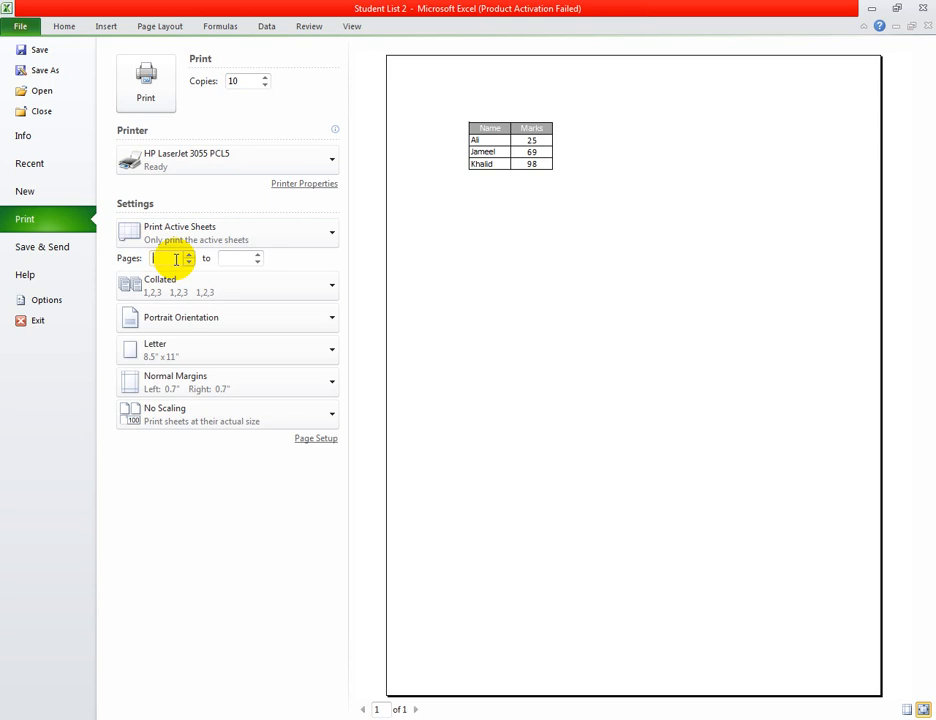
{"action": "left_click", "coordinate": [176, 259]}
{"action": "type", "text": "1"}
{"action": "left_click", "coordinate": [229, 258]}
{"action": "type", "text": "10"}
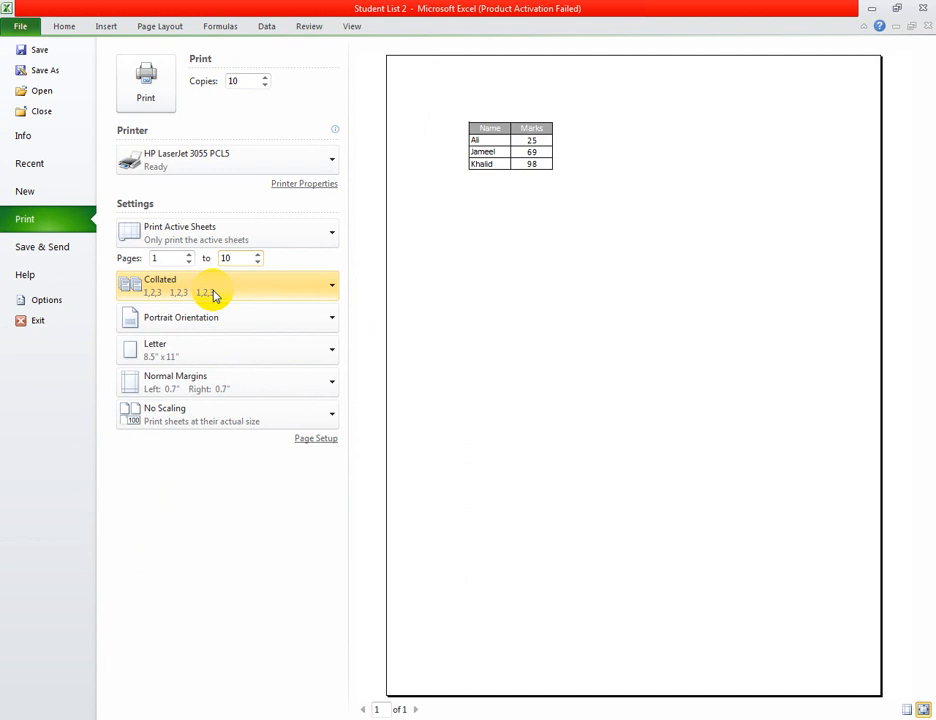
Set the printout to Uncollated and the page to Landscape Orientation
{"action": "left_click", "coordinate": [331, 292]}
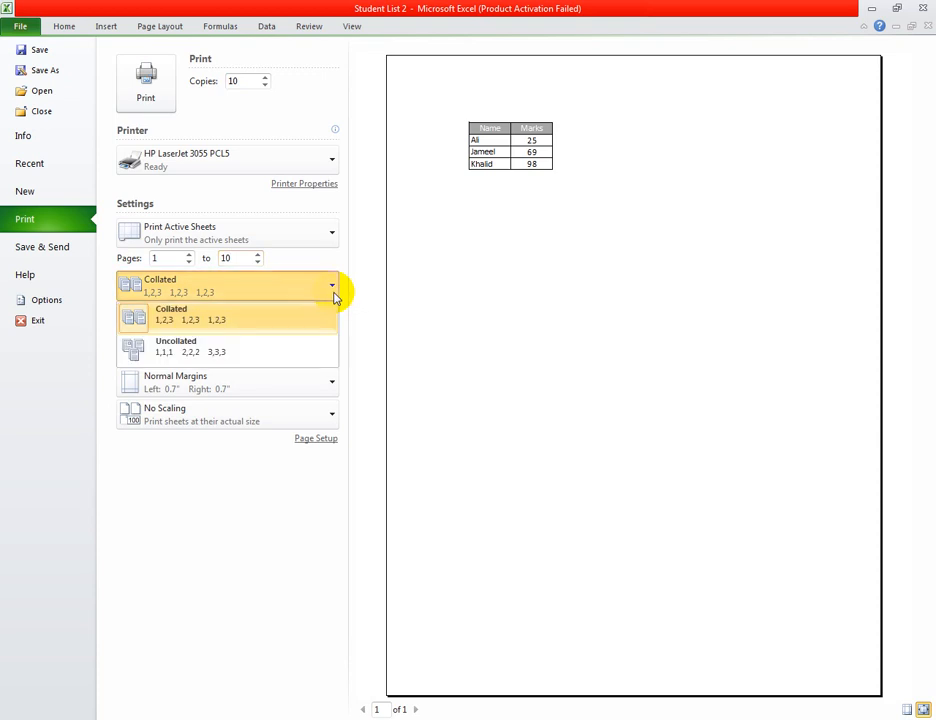
{"action": "left_click", "coordinate": [203, 355]}
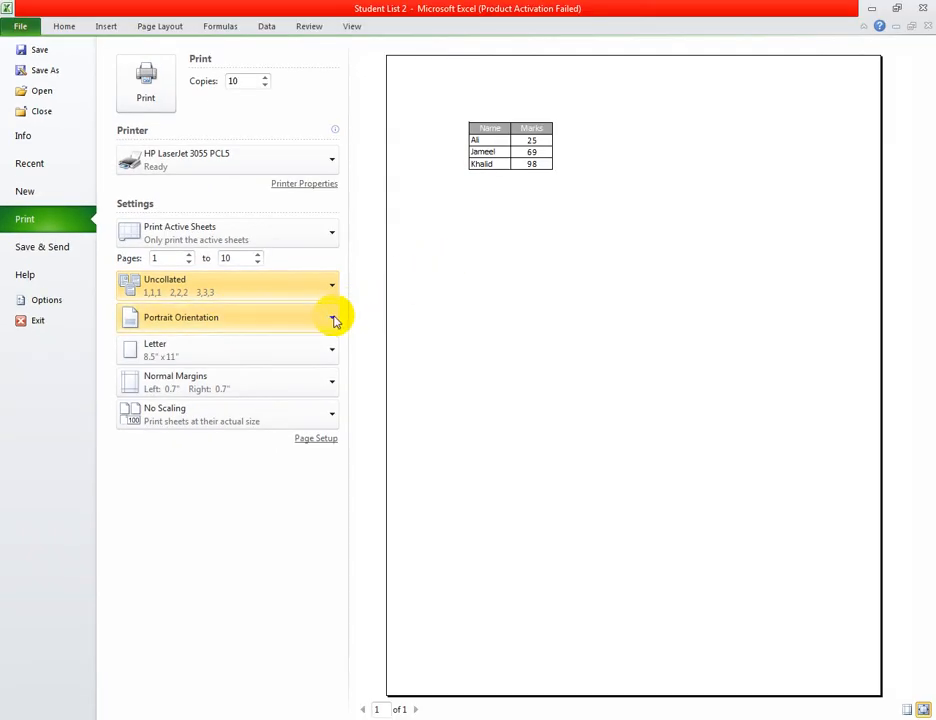
{"action": "left_click", "coordinate": [333, 318]}
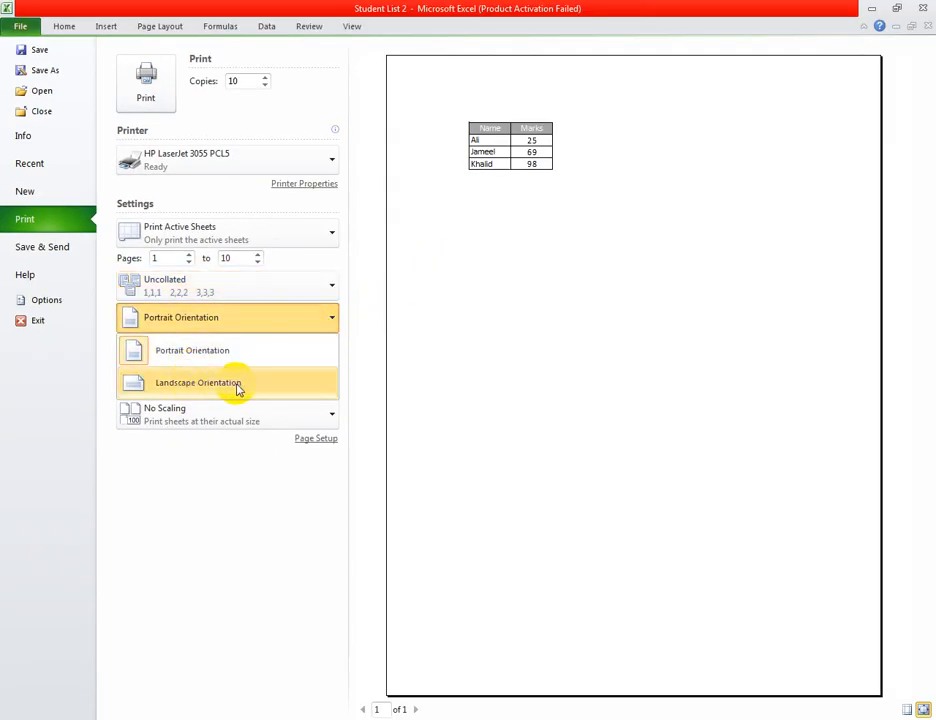
{"action": "left_click", "coordinate": [237, 385]}
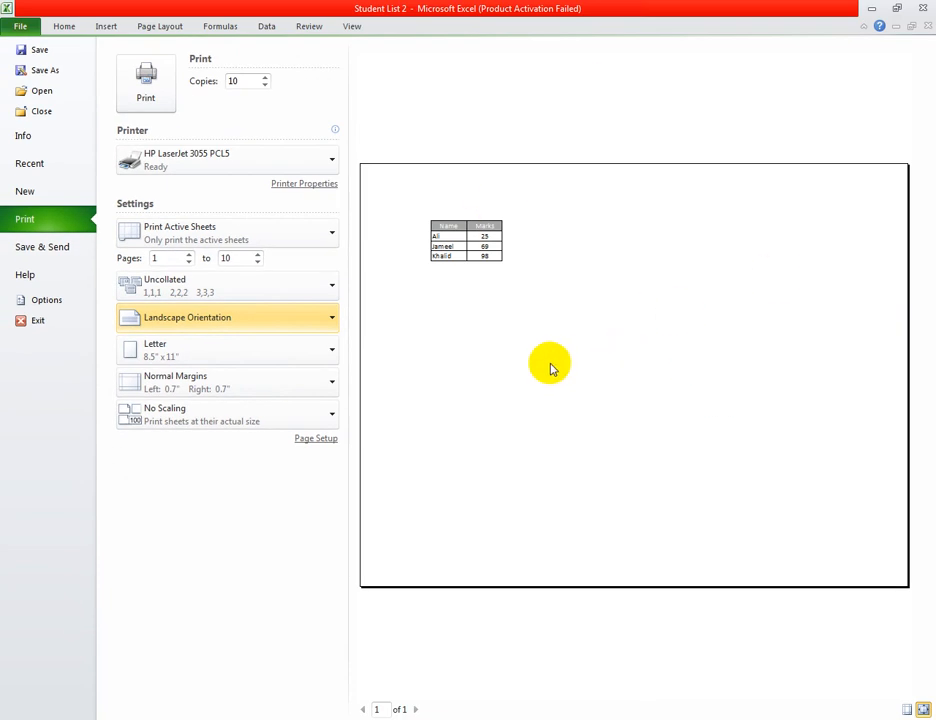
Set the paper size to A4 and the page margins to Narrow
{"action": "left_click", "coordinate": [332, 354]}
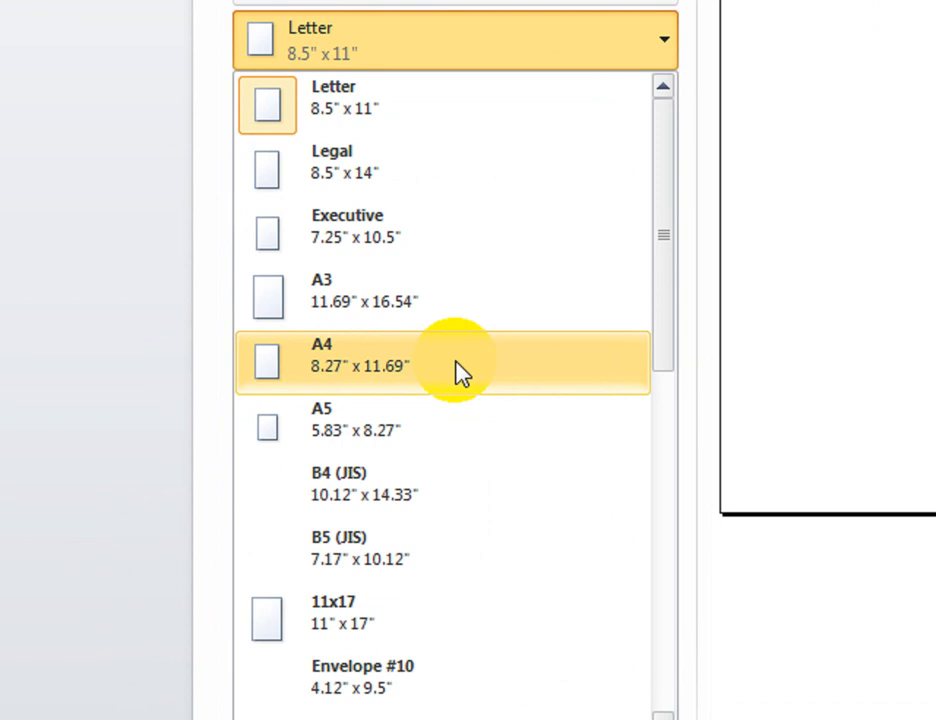
{"action": "left_click", "coordinate": [455, 370]}
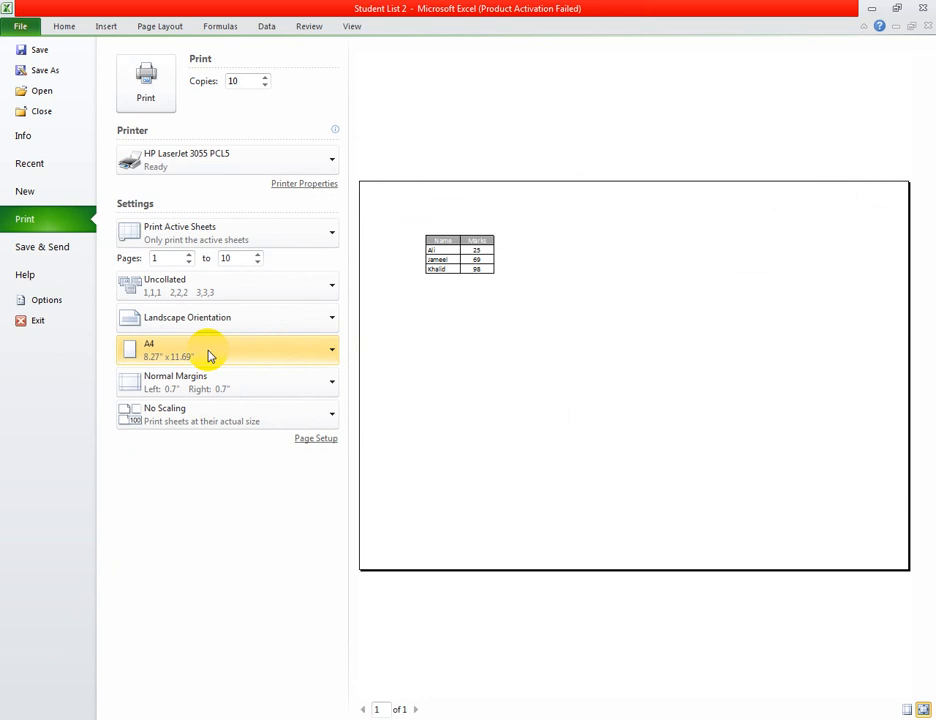
{"action": "left_click", "coordinate": [331, 388]}
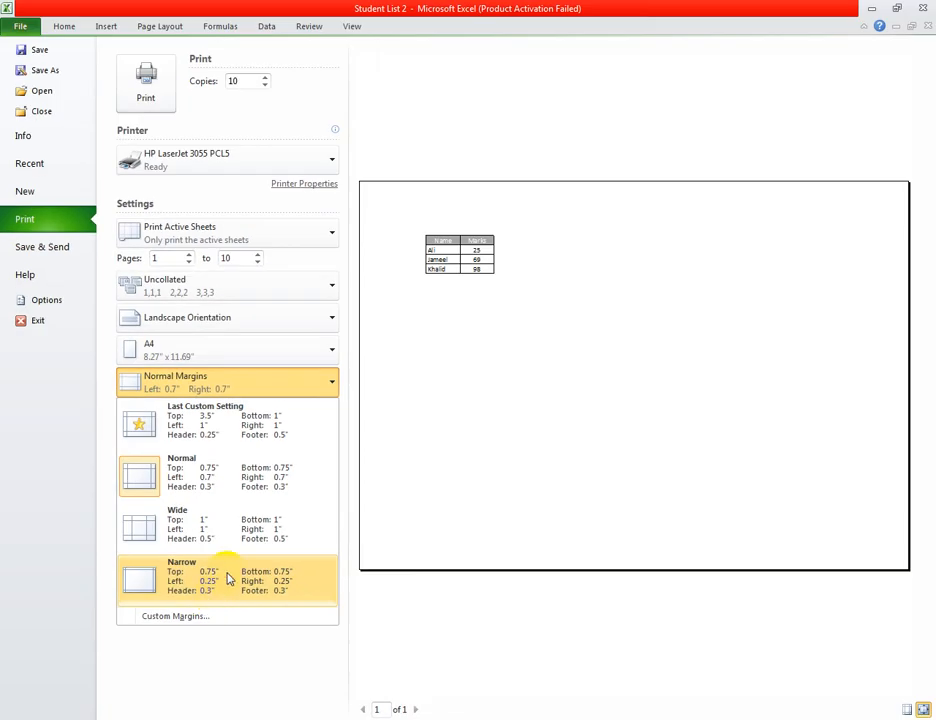
{"action": "left_click", "coordinate": [228, 578]}
Scale the printout with Fit Sheet on One Page and open the Page Setup dialog
{"action": "left_click", "coordinate": [333, 418]}
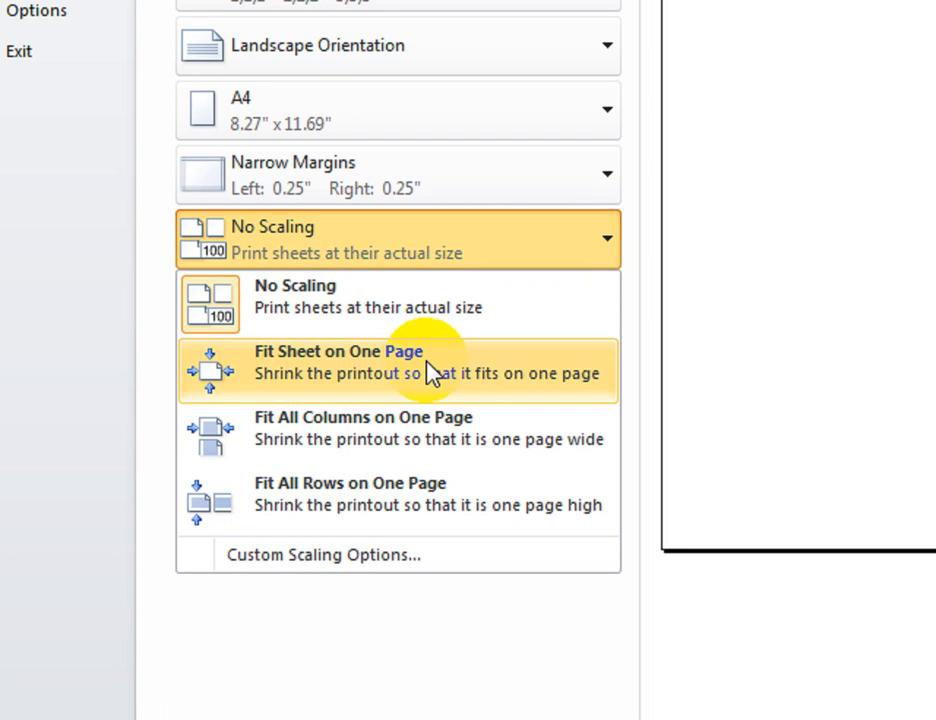
{"action": "left_click", "coordinate": [426, 366]}
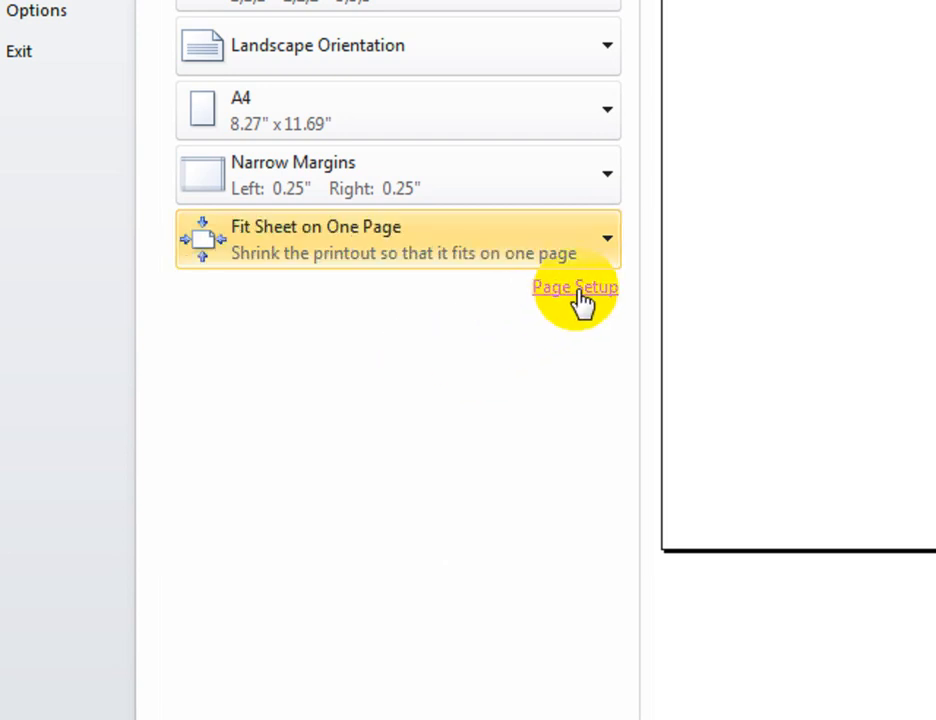
{"action": "left_click", "coordinate": [576, 290]}
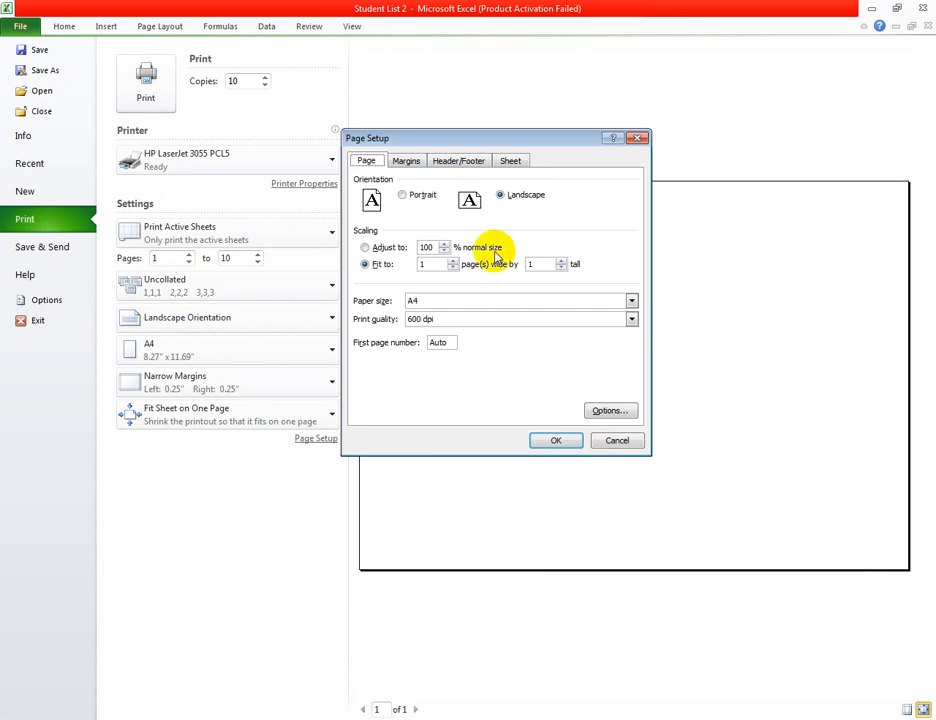
Center the printout on the page both horizontally and vertically
{"action": "left_click", "coordinate": [410, 163]}
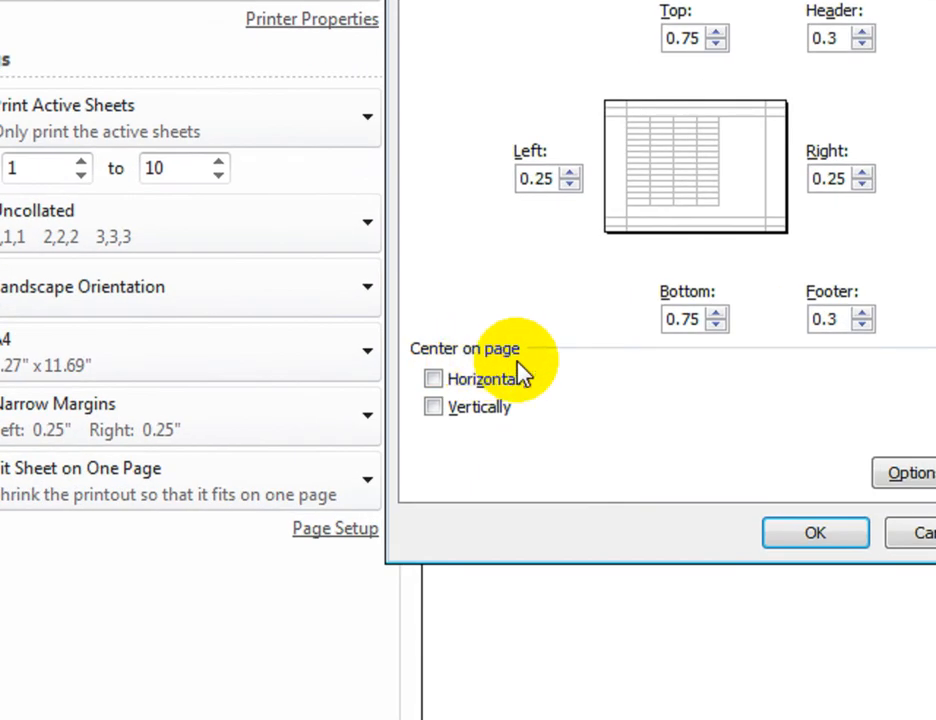
{"action": "left_click", "coordinate": [440, 378]}
{"action": "left_click", "coordinate": [477, 410]}
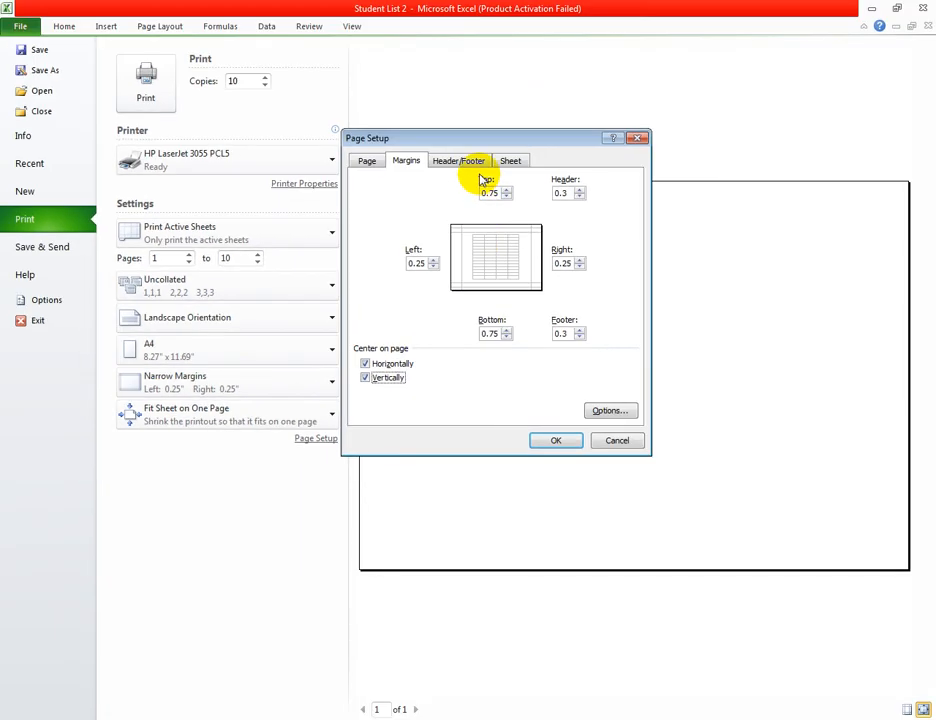
Examine the custom header and custom footer editors with their section boxes, accepting both without any content
{"action": "left_click", "coordinate": [470, 165]}
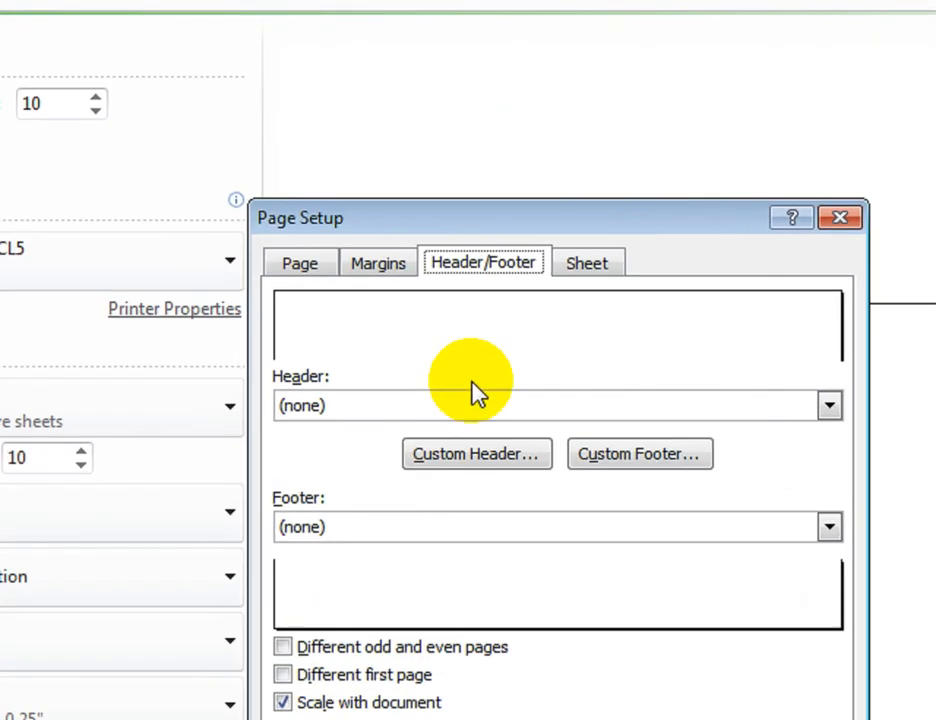
{"action": "left_click", "coordinate": [478, 456]}
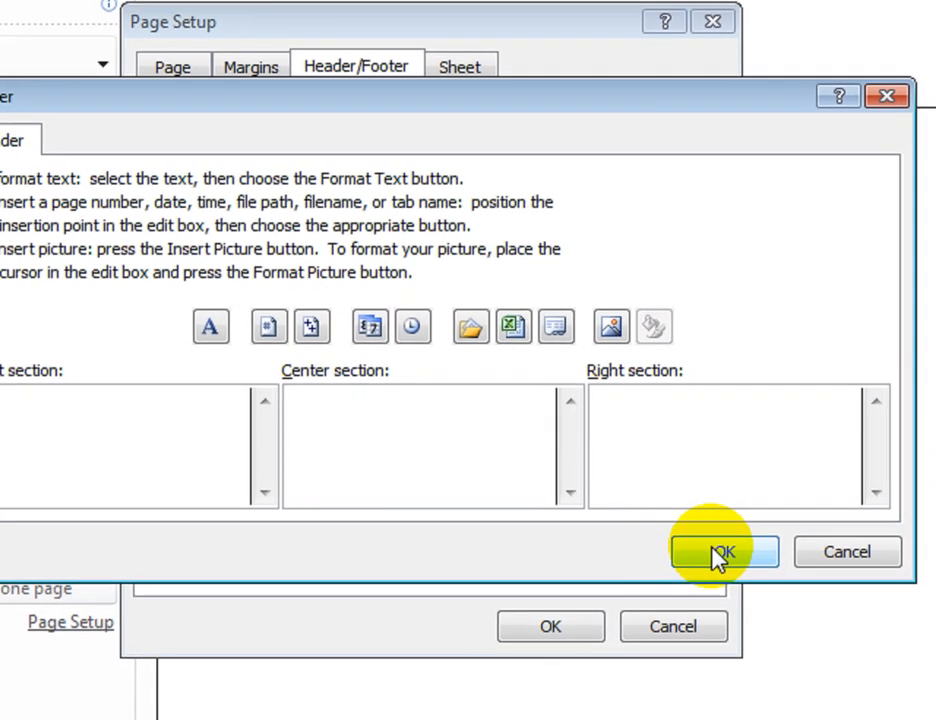
{"action": "left_click", "coordinate": [718, 557]}
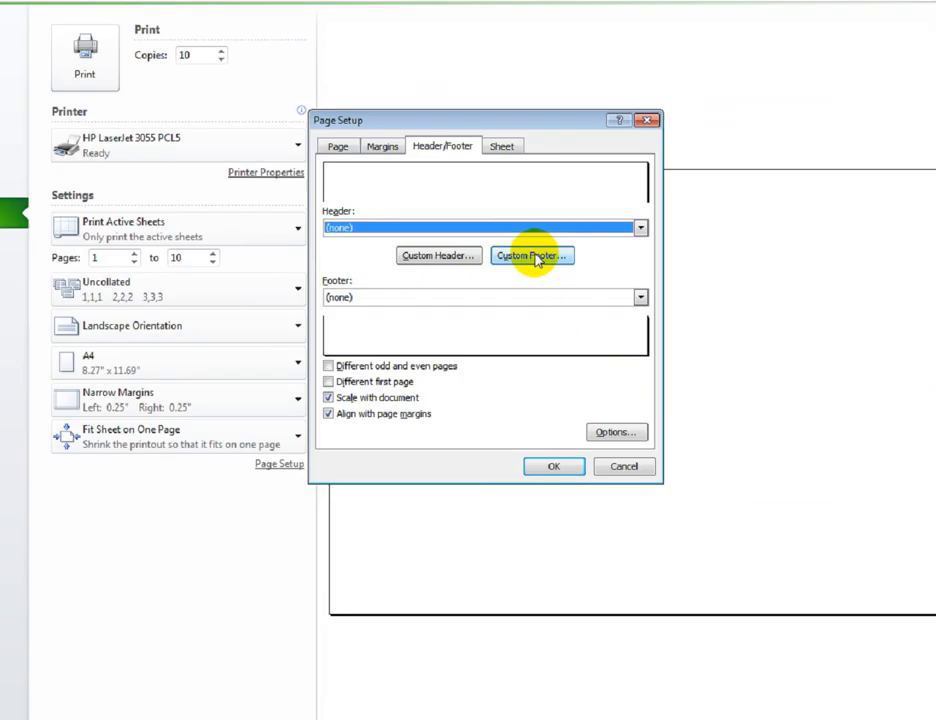
{"action": "left_click", "coordinate": [512, 256]}
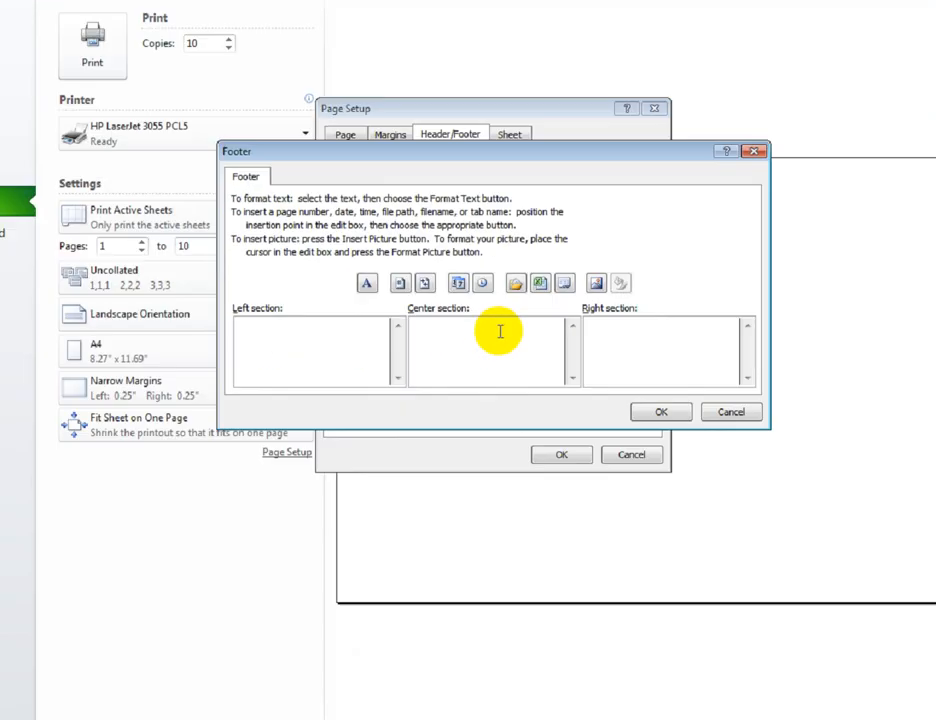
{"action": "left_click", "coordinate": [661, 412]}
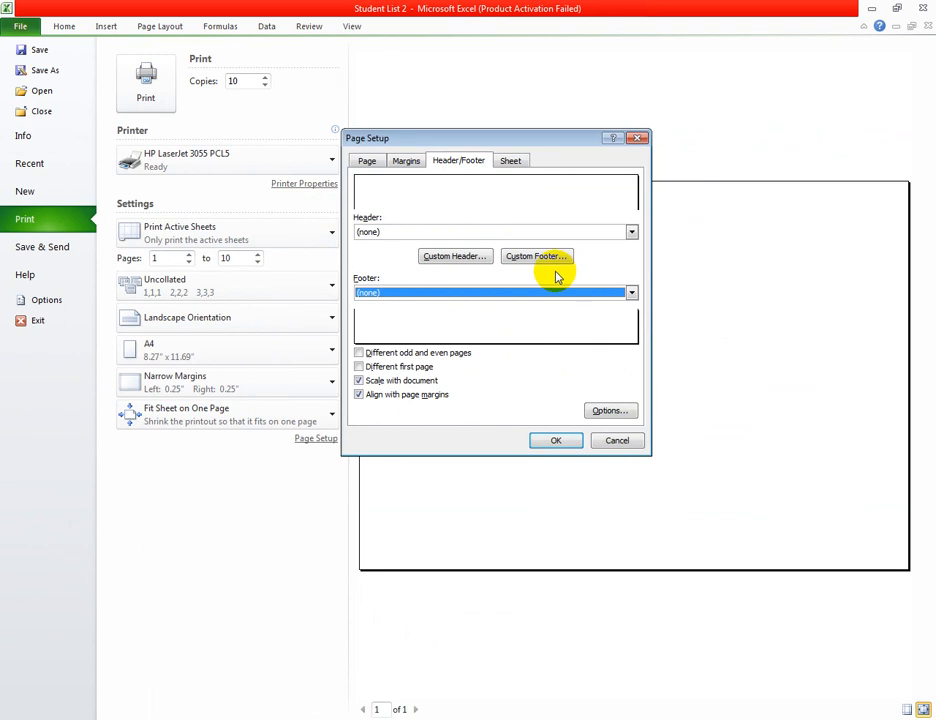
Review the print area, print titles and page order options for the sheet, and apply the page setup
{"action": "left_click", "coordinate": [512, 162]}
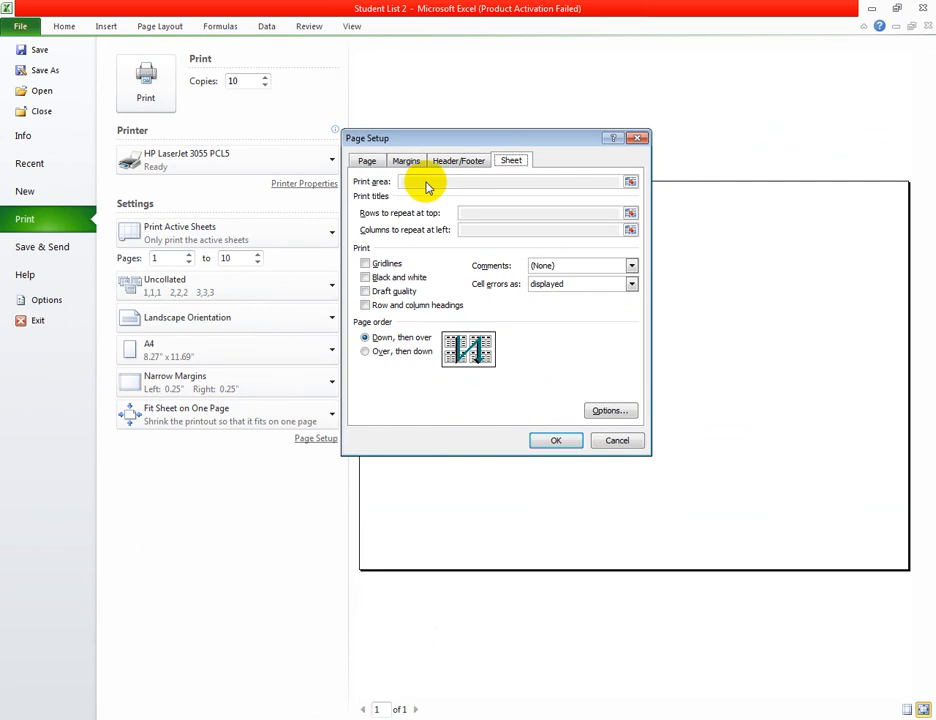
{"action": "left_click", "coordinate": [550, 442]}
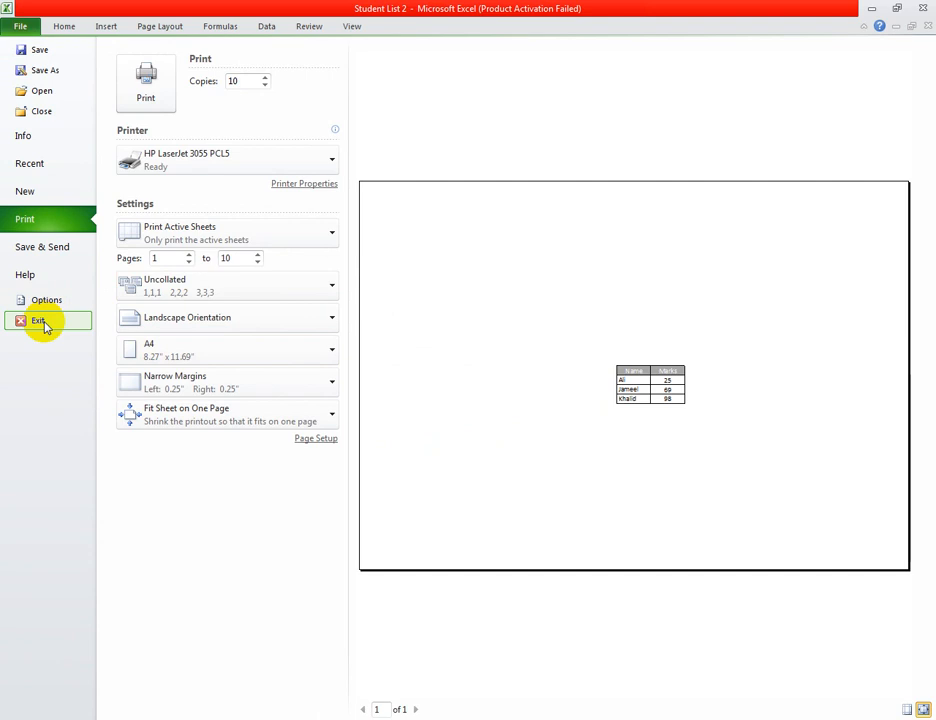
Exit Excel and save the changes made to Student List 2.xlsx
{"action": "left_click", "coordinate": [40, 321]}
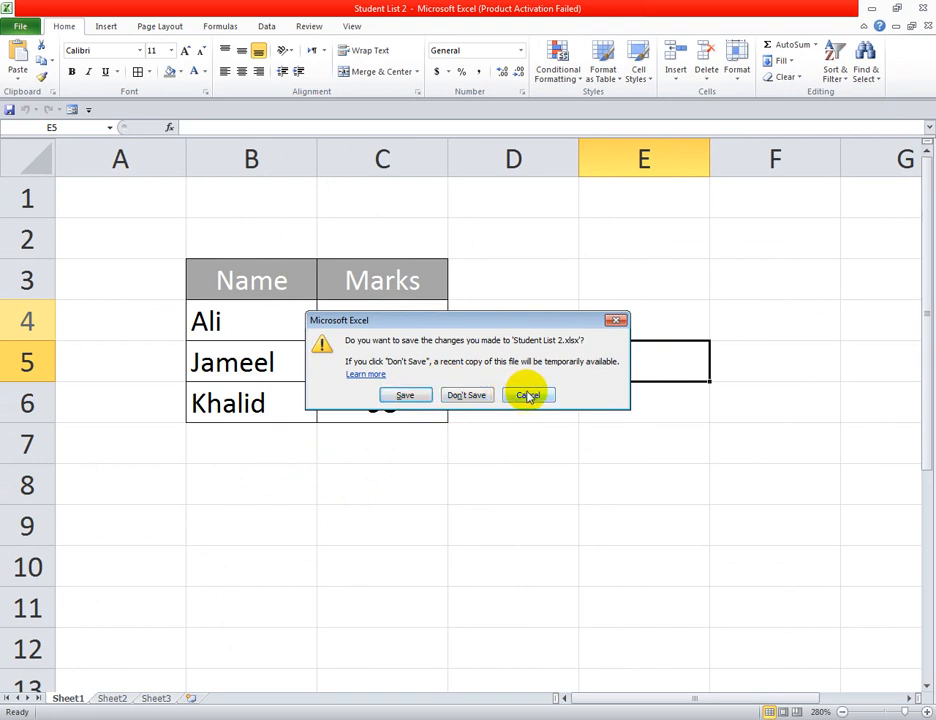
{"action": "left_click", "coordinate": [418, 395]}
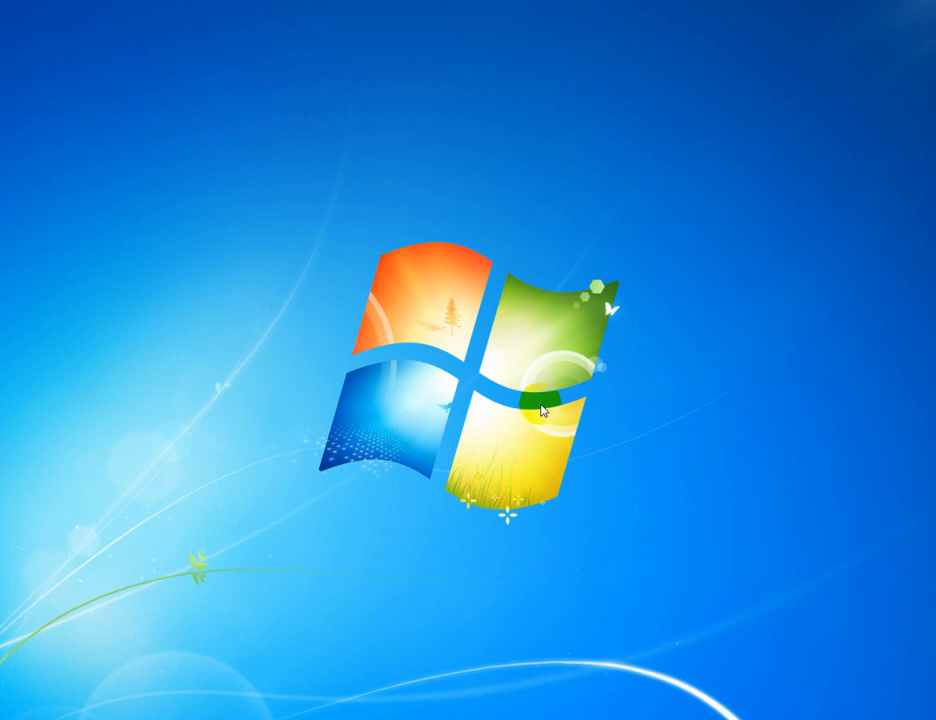